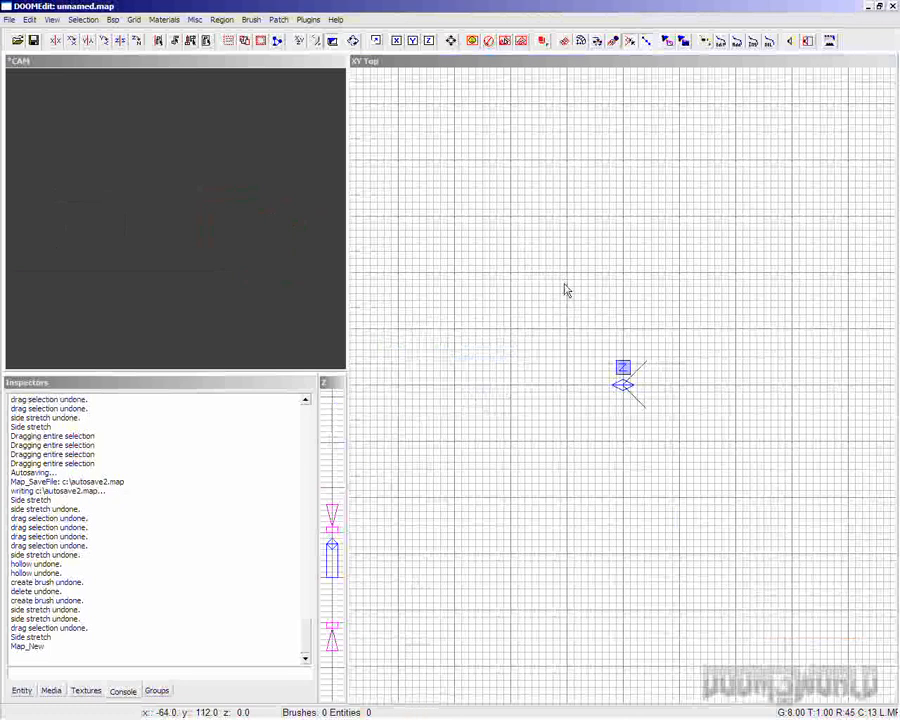
# - Create a rectangular brush 320 by 256 units in the top view
pyautogui.click(512, 224)
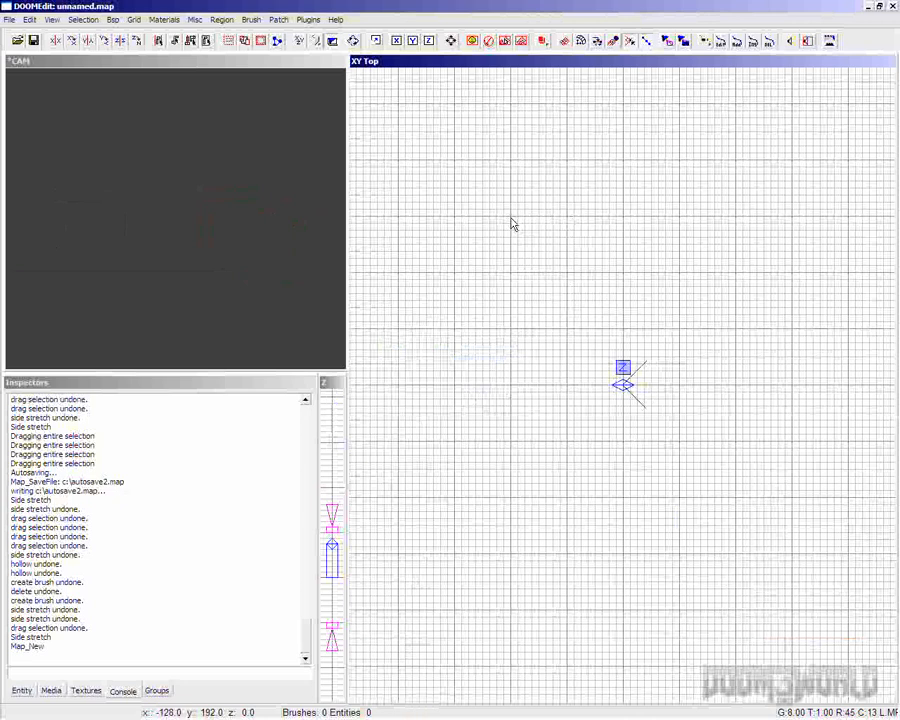
pyautogui.moveTo(512, 224)
pyautogui.mouseDown()
pyautogui.moveTo(703, 333)
pyautogui.moveTo(786, 451)
pyautogui.moveTo(792, 446)
pyautogui.mouseUp()
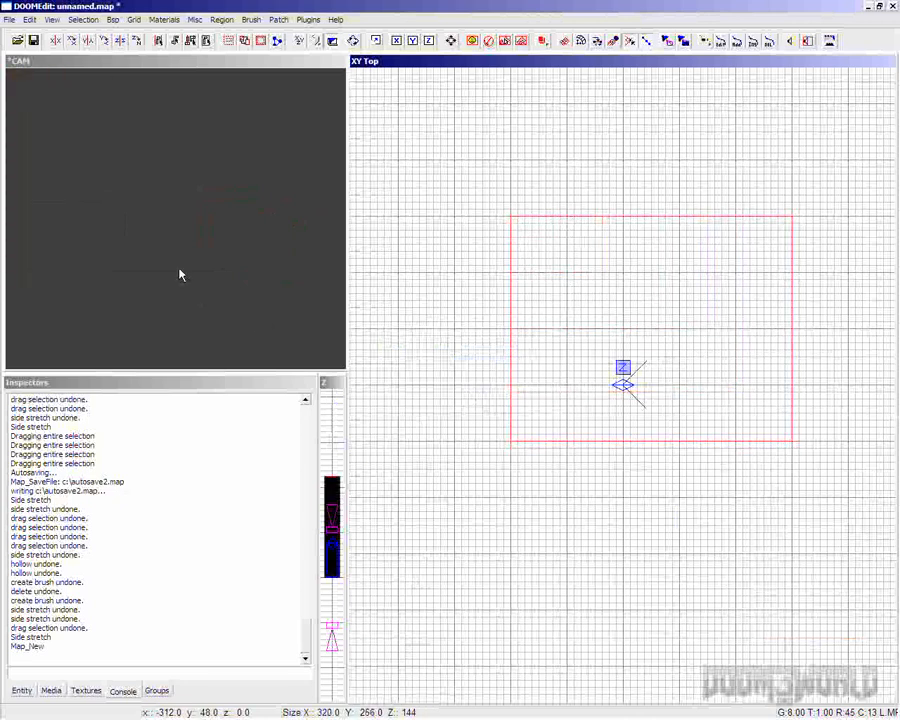
pyautogui.moveTo(180, 274)
pyautogui.mouseDown(button='right')
pyautogui.moveTo(166, 328)
pyautogui.moveTo(171, 313)
pyautogui.moveTo(145, 291)
pyautogui.moveTo(179, 316)
pyautogui.mouseUp(button='right')
pyautogui.moveTo(241, 328); pyautogui.dragTo(253, 289, button='right')
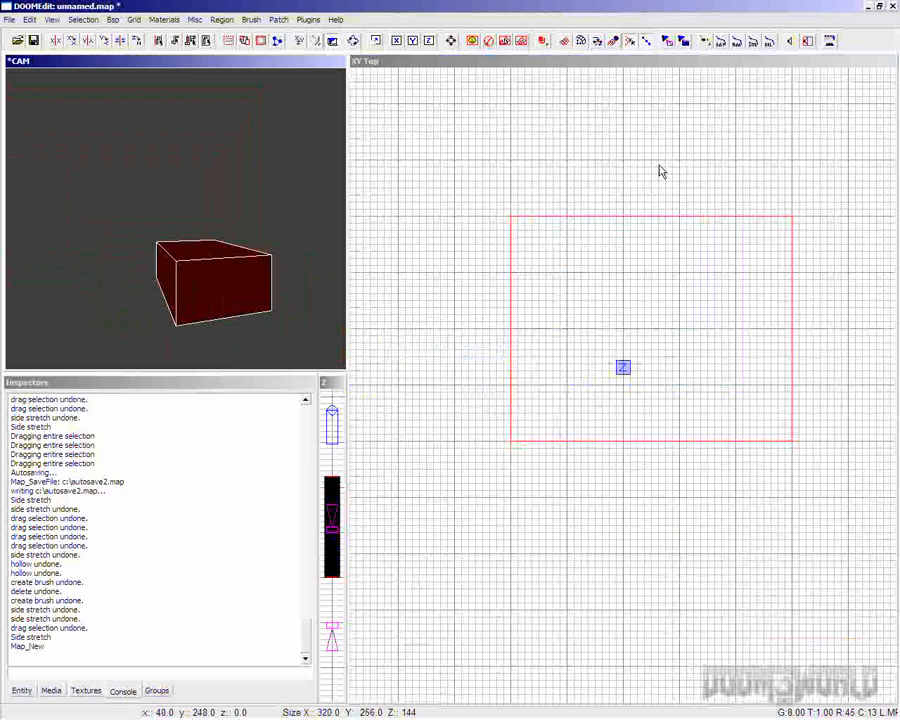
# - Stretch the brush's sides in the top view and raise its upper face in the Z view
pyautogui.moveTo(660, 172)
pyautogui.mouseDown()
pyautogui.moveTo(663, 277)
pyautogui.moveTo(660, 110)
pyautogui.moveTo(661, 231)
pyautogui.moveTo(651, 116)
pyautogui.moveTo(661, 275)
pyautogui.moveTo(667, 167)
pyautogui.mouseUp()
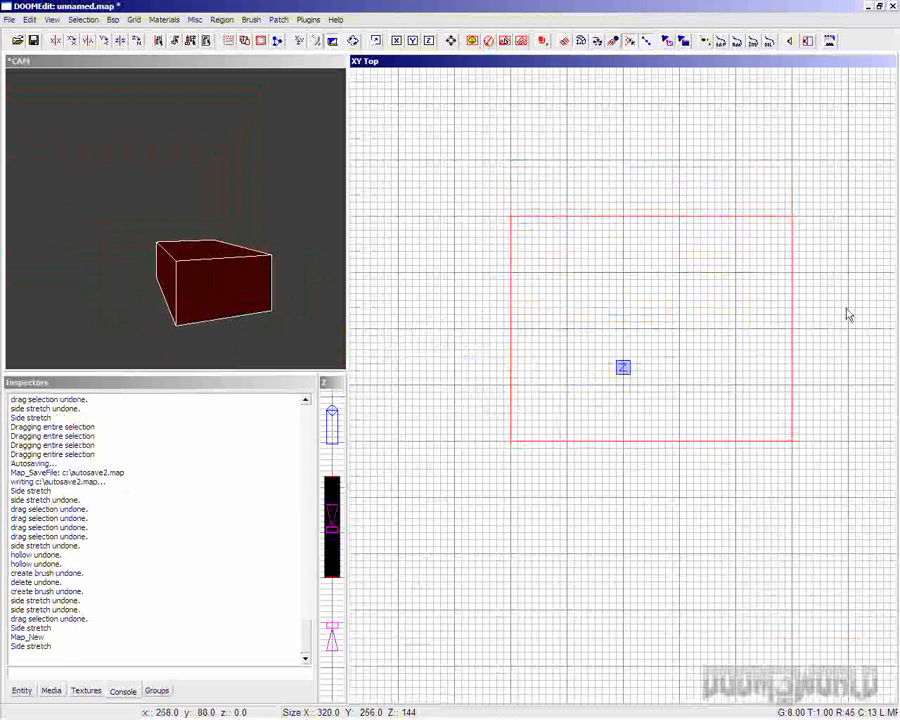
pyautogui.moveTo(845, 323)
pyautogui.mouseDown()
pyautogui.moveTo(741, 321)
pyautogui.moveTo(876, 321)
pyautogui.moveTo(790, 325)
pyautogui.moveTo(842, 322)
pyautogui.mouseUp()
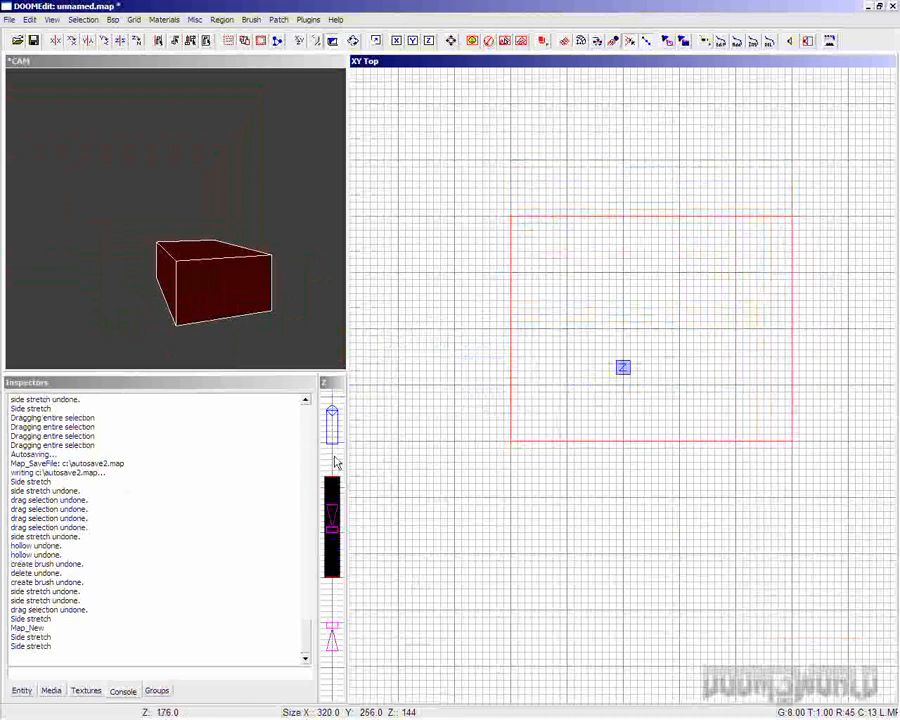
pyautogui.moveTo(335, 454)
pyautogui.mouseDown()
pyautogui.moveTo(336, 462)
pyautogui.moveTo(340, 428)
pyautogui.moveTo(342, 440)
pyautogui.mouseUp()
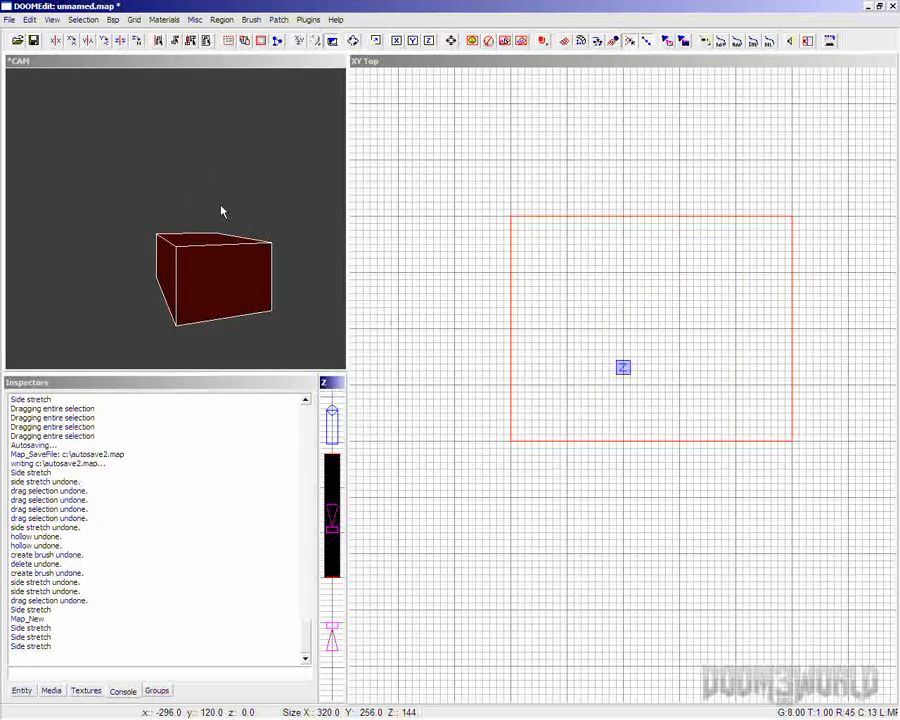
# - Resize the brush by stretching its upper, side and lower faces in the camera view and its corner in the top view
pyautogui.moveTo(221, 207)
pyautogui.mouseDown()
pyautogui.moveTo(223, 155)
pyautogui.moveTo(221, 251)
pyautogui.moveTo(221, 135)
pyautogui.moveTo(223, 231)
pyautogui.mouseUp()
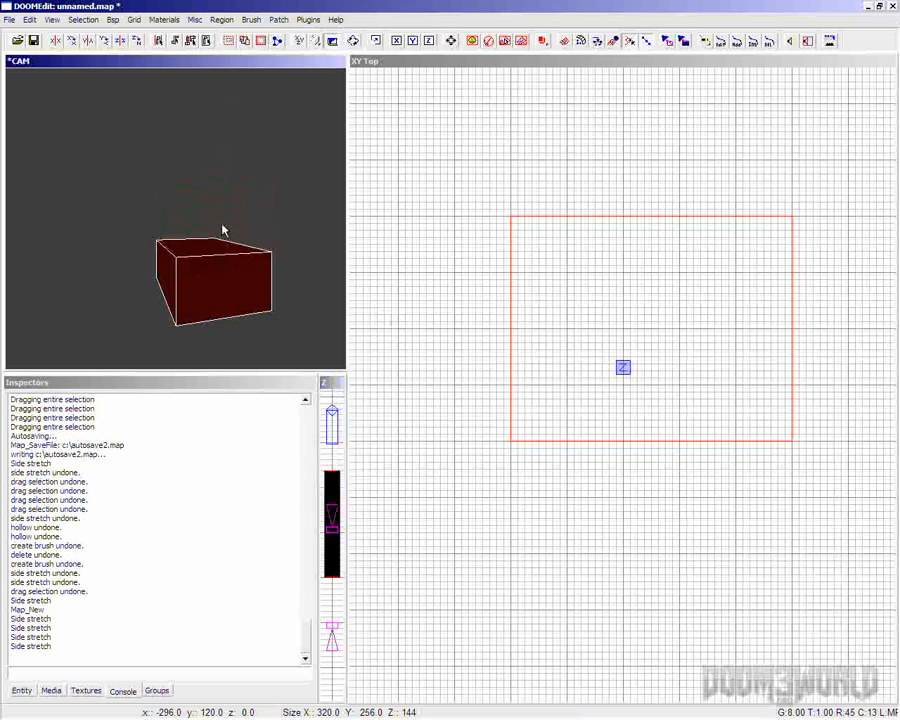
pyautogui.moveTo(115, 283)
pyautogui.mouseDown()
pyautogui.moveTo(18, 271)
pyautogui.moveTo(78, 269)
pyautogui.moveTo(3, 266)
pyautogui.moveTo(125, 275)
pyautogui.mouseUp()
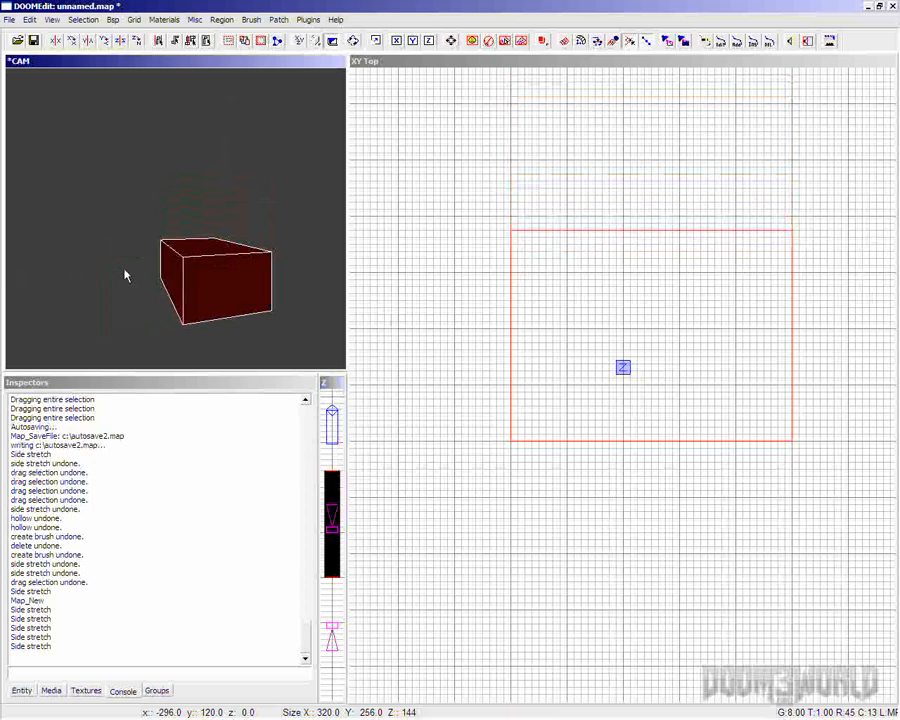
pyautogui.moveTo(243, 341); pyautogui.dragTo(236, 316)
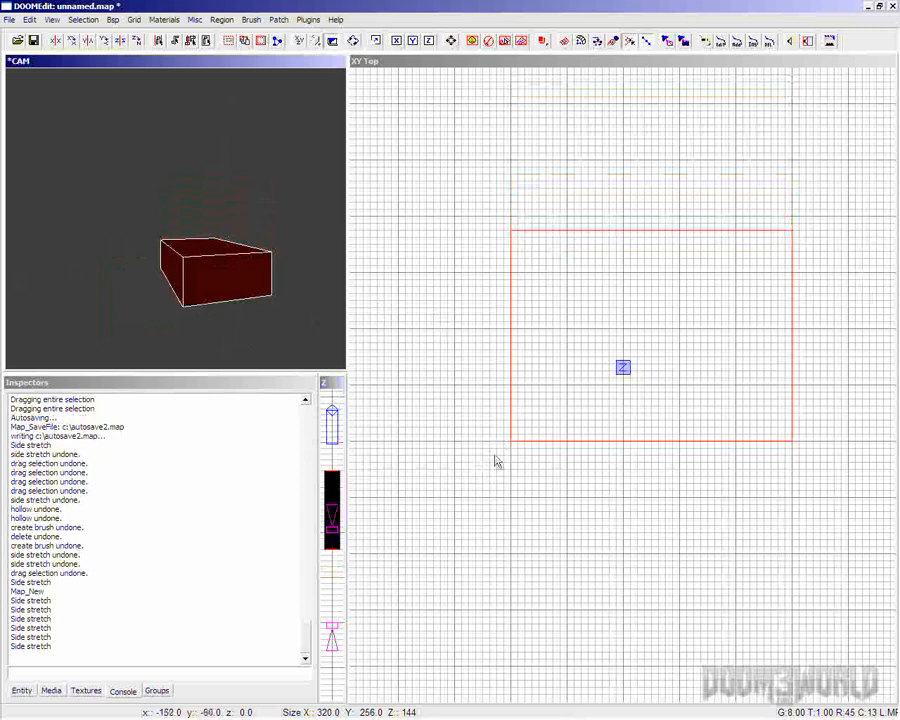
pyautogui.moveTo(476, 480)
pyautogui.mouseDown()
pyautogui.moveTo(405, 562)
pyautogui.moveTo(482, 510)
pyautogui.moveTo(500, 486)
pyautogui.moveTo(412, 558)
pyautogui.moveTo(478, 488)
pyautogui.moveTo(436, 532)
pyautogui.moveTo(456, 522)
pyautogui.moveTo(478, 481)
pyautogui.mouseUp()
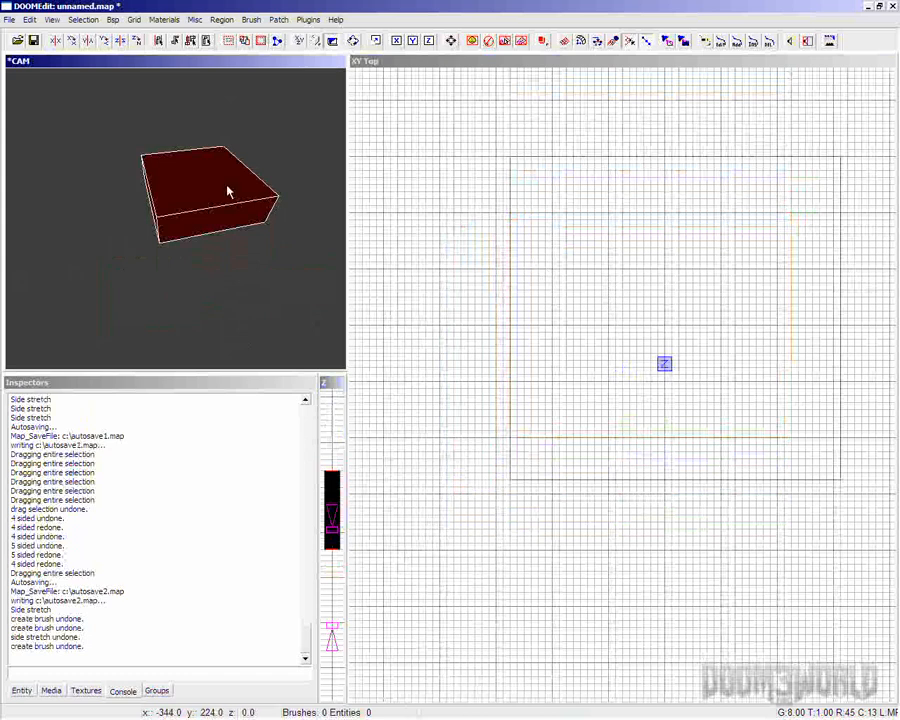
# - Draw two smaller brushes beside the large one, one of them about 120 by 128 units, and leave everything deselected
pyautogui.press('Escape')
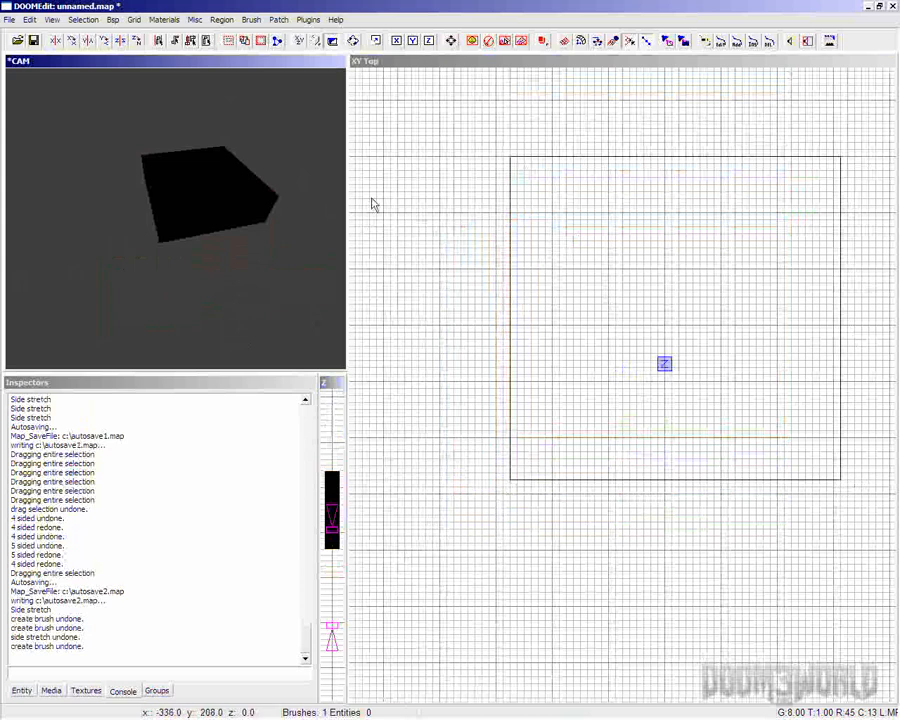
pyautogui.moveTo(370, 201); pyautogui.dragTo(474, 305)
pyautogui.moveTo(400, 408)
pyautogui.mouseDown()
pyautogui.moveTo(408, 394)
pyautogui.moveTo(462, 450)
pyautogui.moveTo(448, 404)
pyautogui.moveTo(496, 492)
pyautogui.moveTo(390, 447)
pyautogui.moveTo(414, 440)
pyautogui.mouseUp()
pyautogui.press('Escape')
pyautogui.press('Escape')
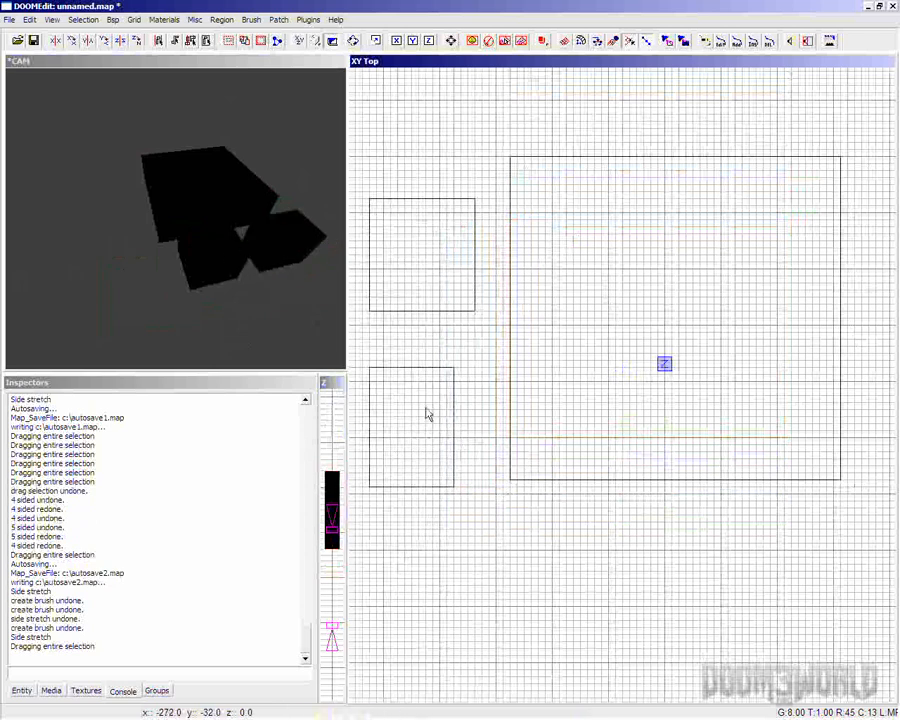
# - Lower the small brush nearest the camera in the Z view, then deselect it
pyautogui.keyDown('shift'); pyautogui.click(228, 258); pyautogui.keyUp('shift')
pyautogui.moveTo(336, 490); pyautogui.dragTo(338, 567)
pyautogui.press('Escape')
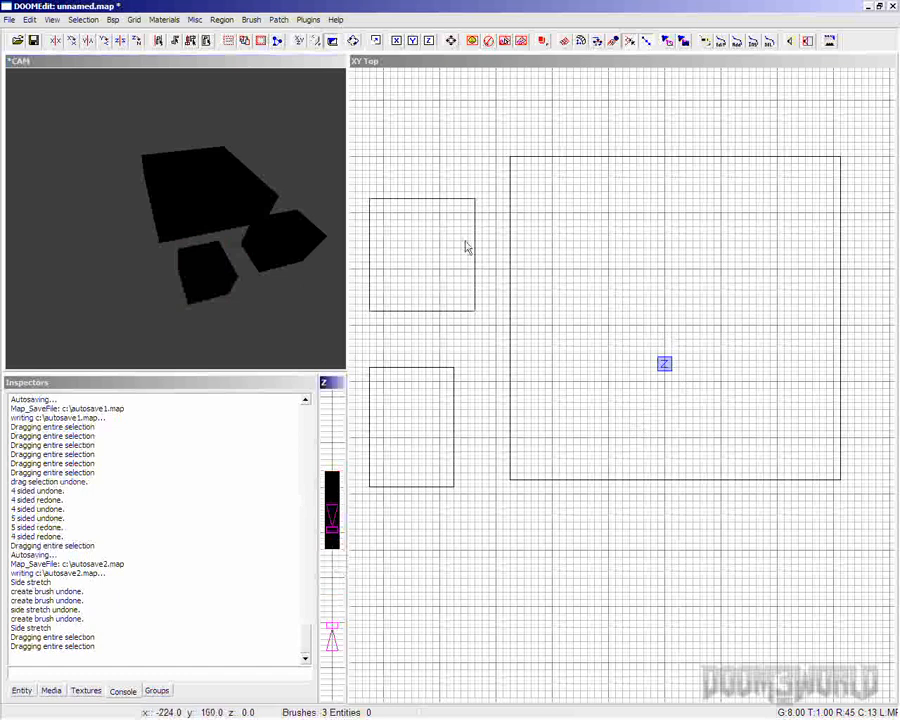
# - Select and deselect the lowered small brush, then select and deselect the large brush
pyautogui.keyDown('shift'); pyautogui.click(203, 283); pyautogui.keyUp('shift')
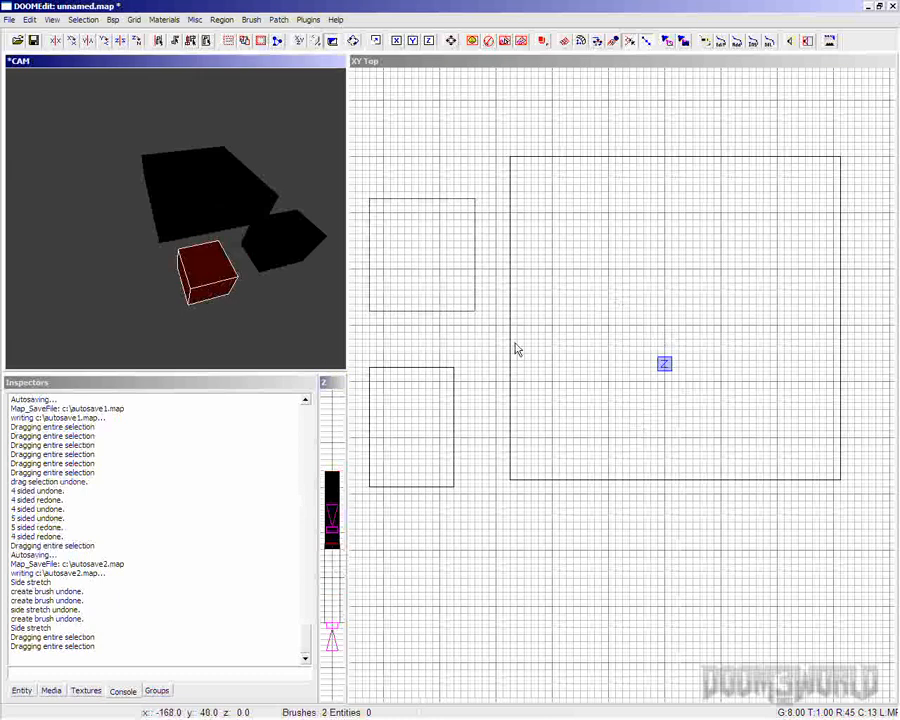
pyautogui.press('Escape')
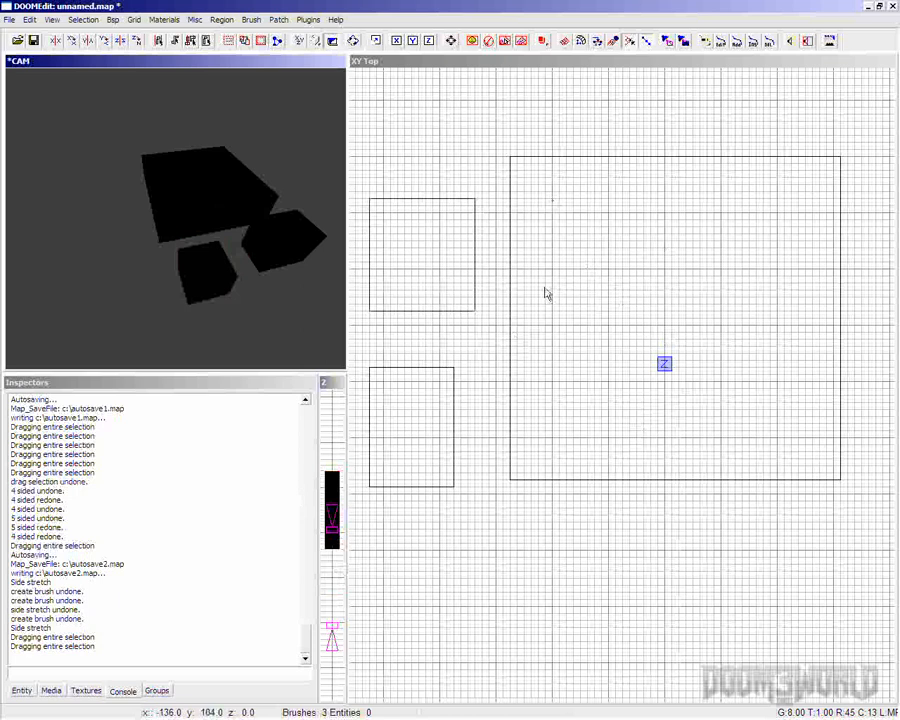
pyautogui.keyDown('shift'); pyautogui.click(620, 235); pyautogui.keyUp('shift')
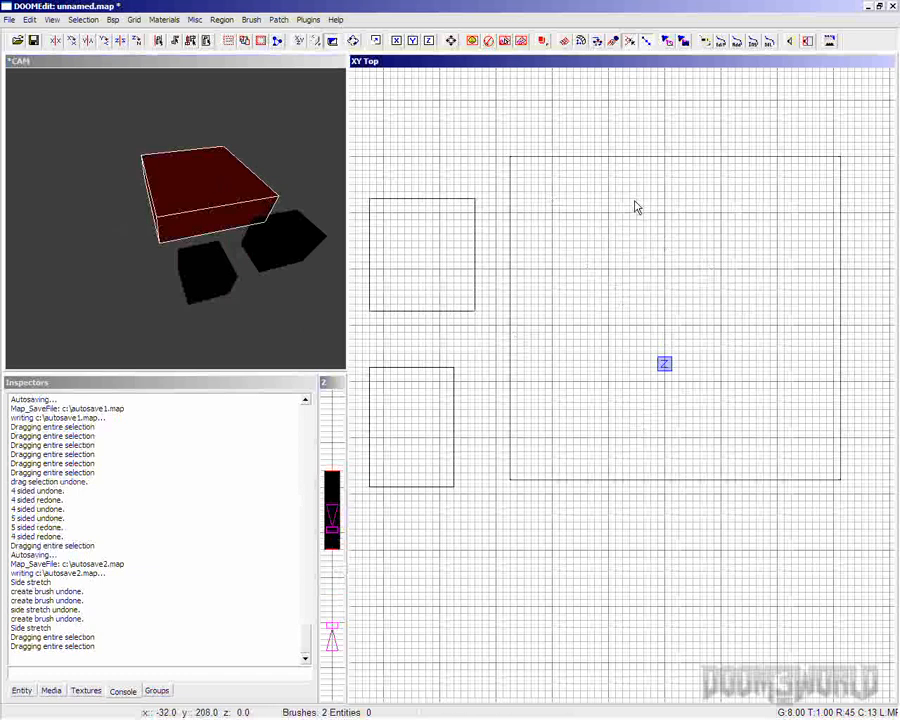
pyautogui.press('Escape')
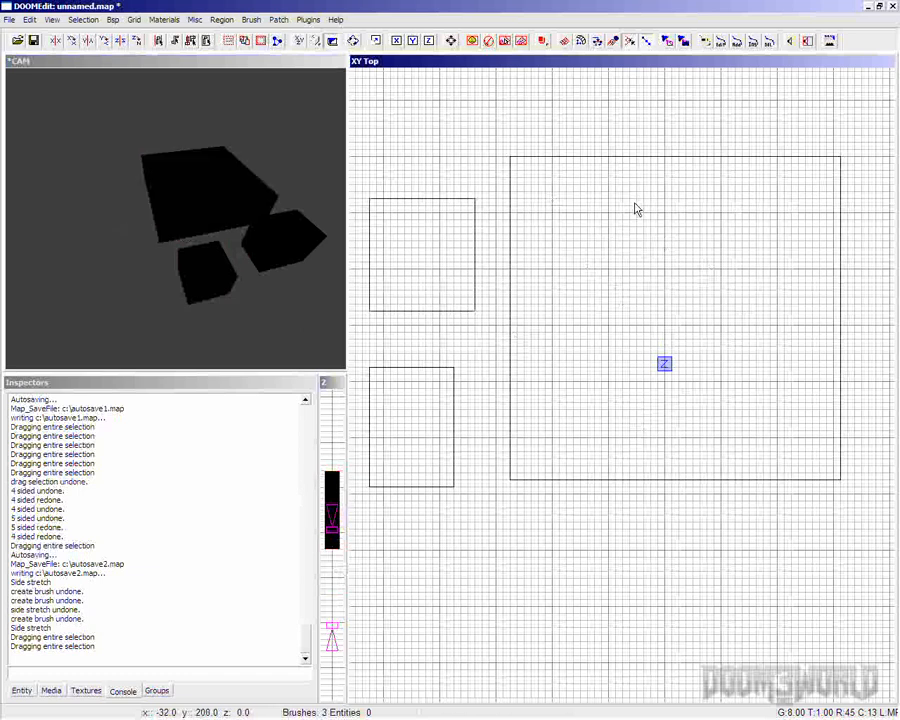
# - Add all three brushes to one selection, then clear it
pyautogui.keyDown('shift'); pyautogui.click(218, 282); pyautogui.keyUp('shift')
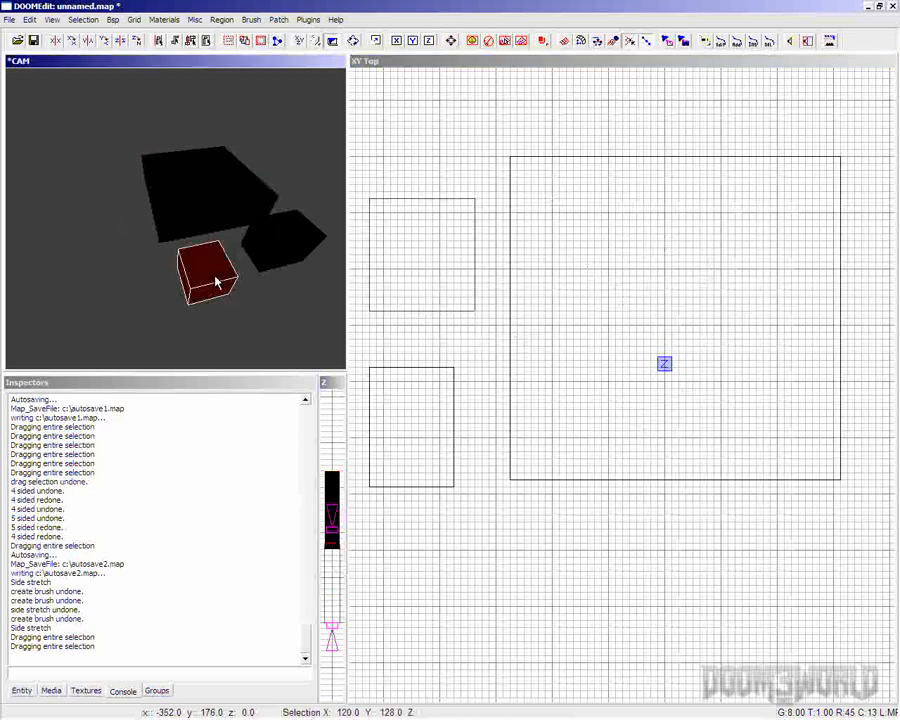
pyautogui.keyDown('shift'); pyautogui.click(193, 208); pyautogui.keyUp('shift')
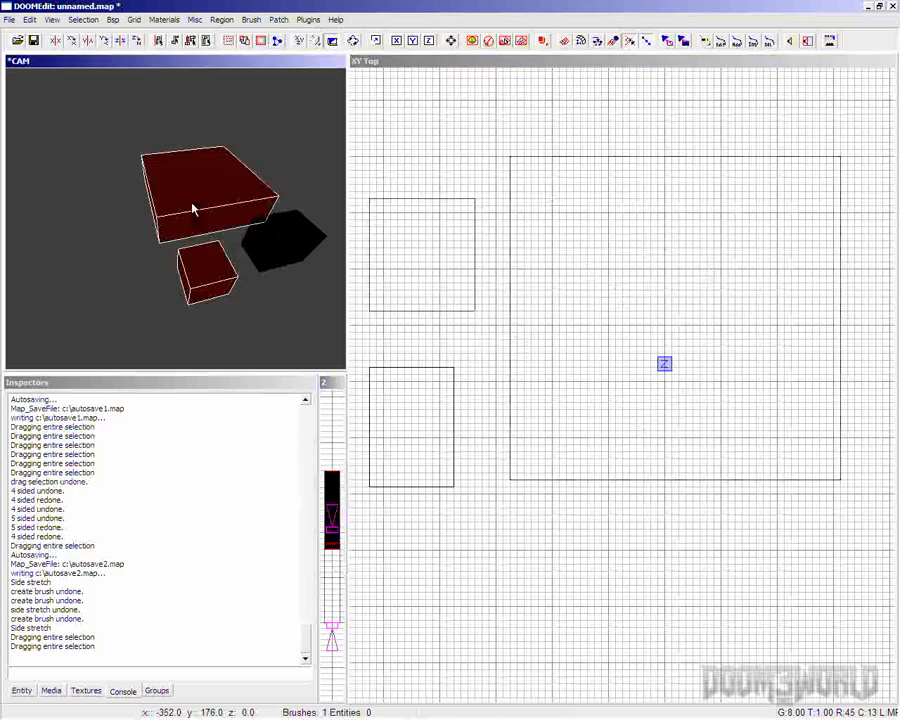
pyautogui.keyDown('shift'); pyautogui.click(297, 252); pyautogui.keyUp('shift')
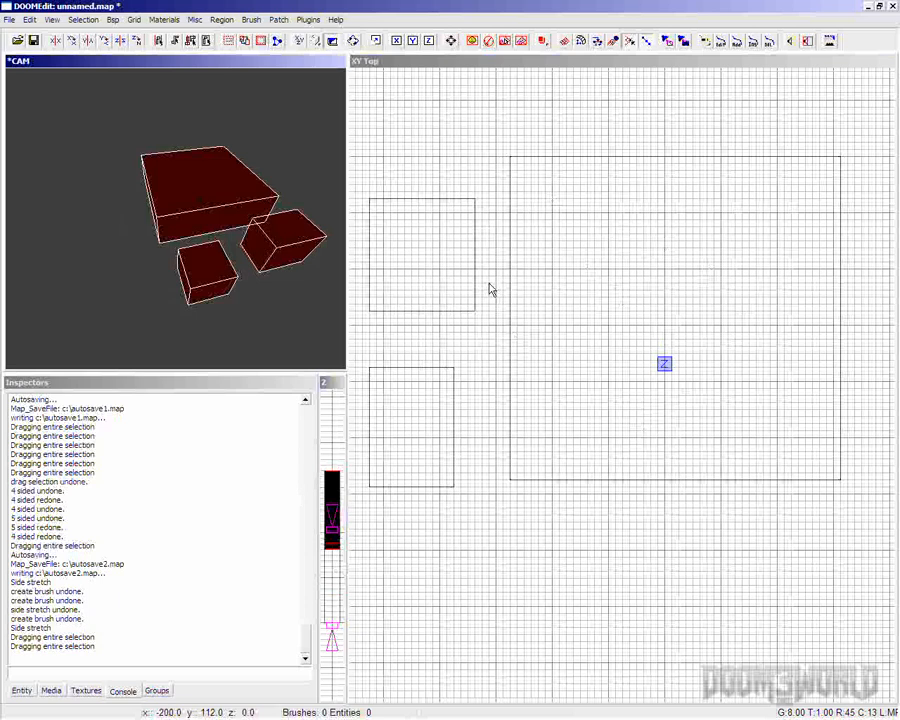
pyautogui.press('Escape')
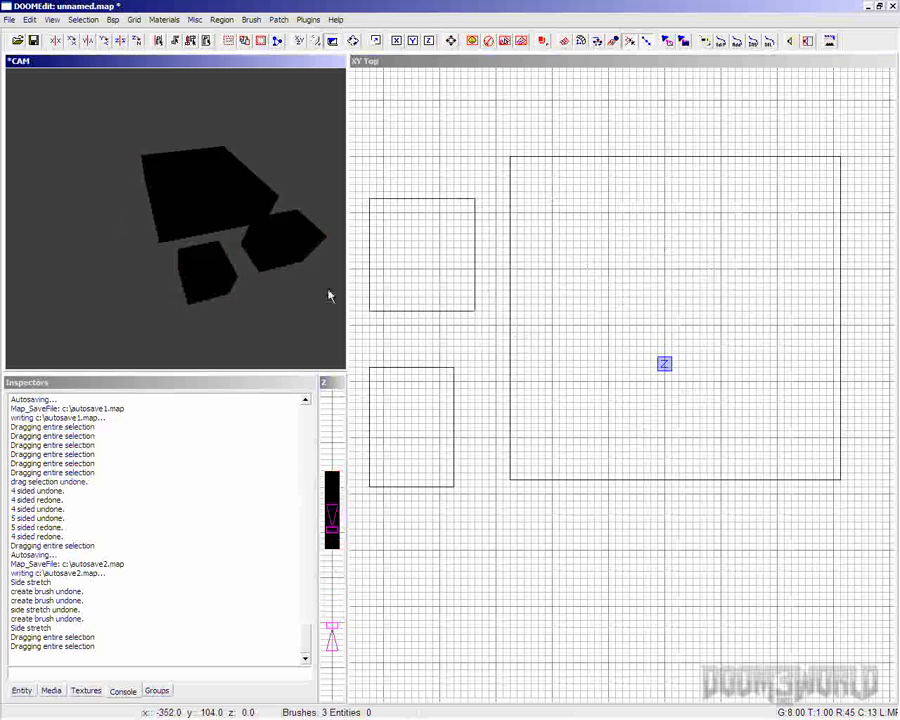
# - Select all three brushes again and repeatedly toggle the other small brush out of and into the selection
pyautogui.keyDown('shift'); pyautogui.click(223, 281); pyautogui.keyUp('shift')
pyautogui.keyDown('shift'); pyautogui.click(197, 221); pyautogui.keyUp('shift')
pyautogui.keyDown('shift'); pyautogui.click(283, 253); pyautogui.keyUp('shift')
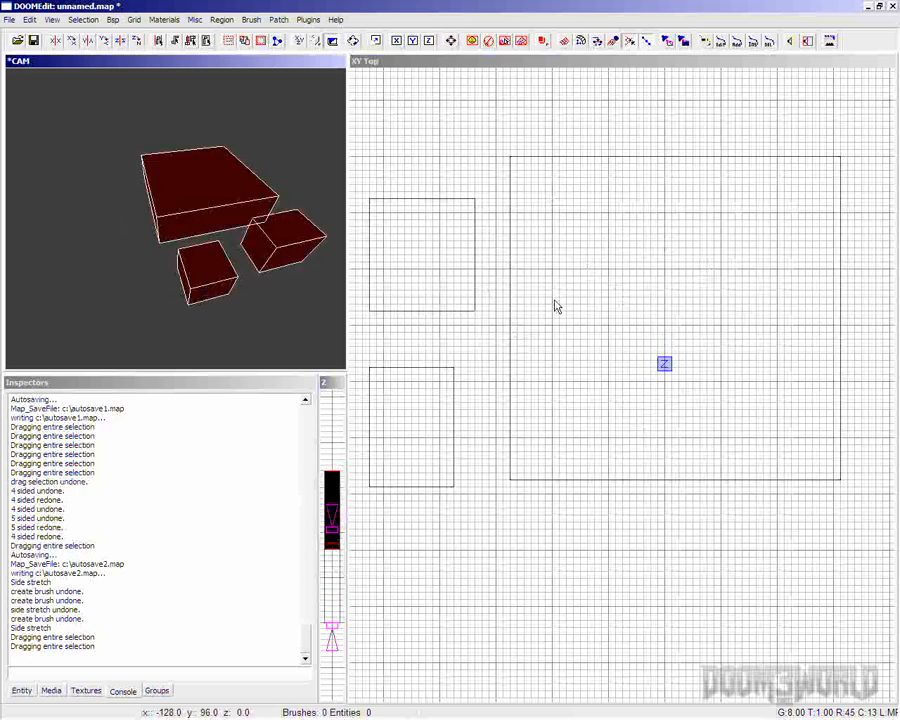
pyautogui.keyDown('shift'); pyautogui.click(306, 241); pyautogui.keyUp('shift')
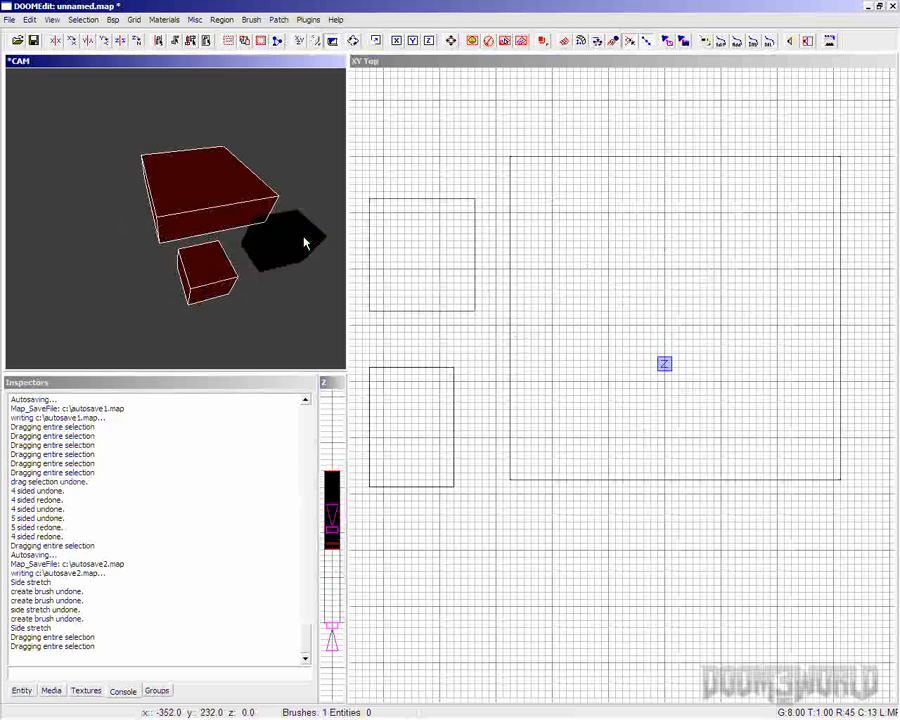
pyautogui.keyDown('shift'); pyautogui.click(306, 243); pyautogui.keyUp('shift')
pyautogui.keyDown('shift'); pyautogui.click(306, 243); pyautogui.keyUp('shift')
pyautogui.keyDown('shift'); pyautogui.click(306, 244); pyautogui.keyUp('shift')
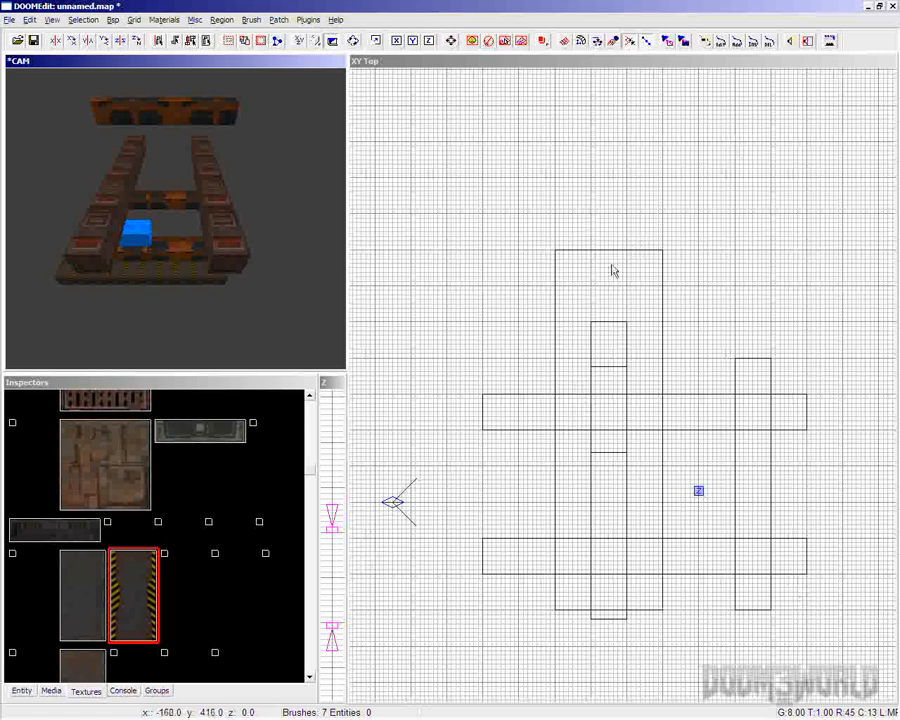
# - In the camera view, select and deselect the middle cross beam, then the highest overhead beam
pyautogui.keyDown('shift'); pyautogui.click(174, 197); pyautogui.keyUp('shift')
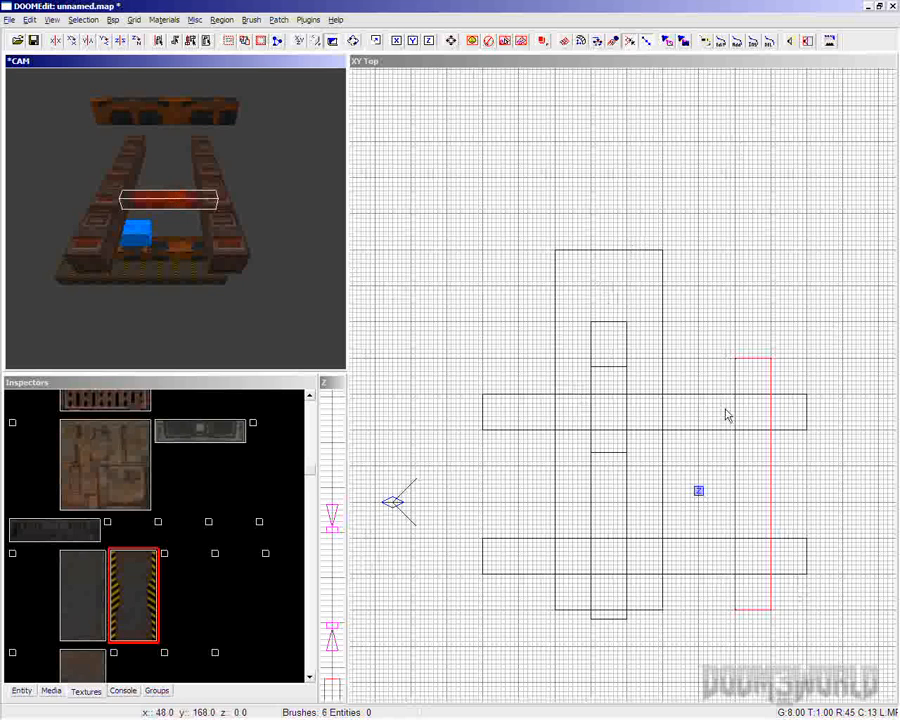
pyautogui.press('Escape')
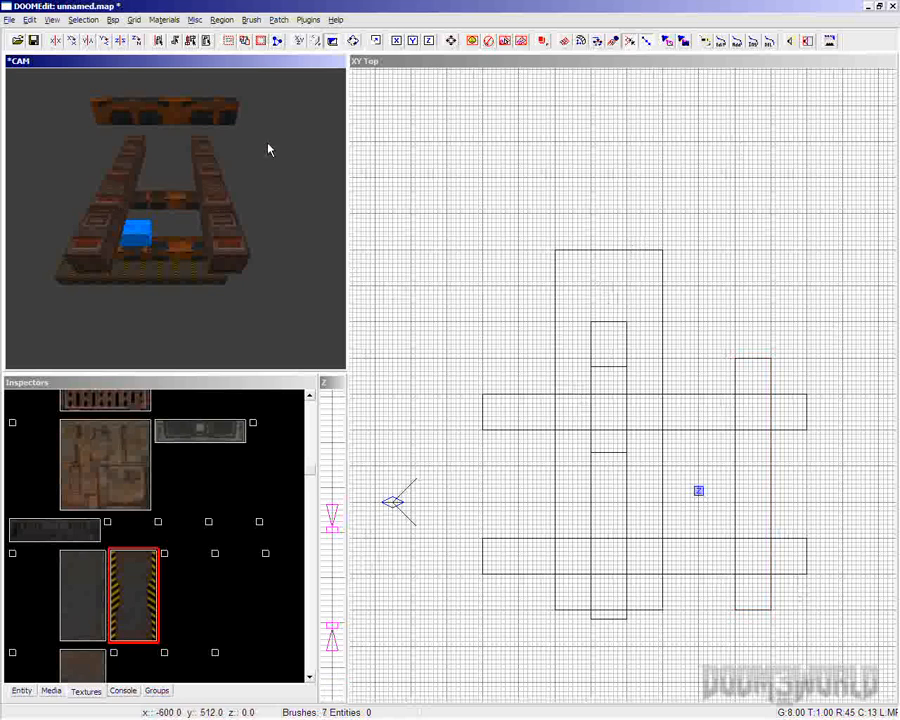
pyautogui.keyDown('shift'); pyautogui.click(190, 113); pyautogui.keyUp('shift')
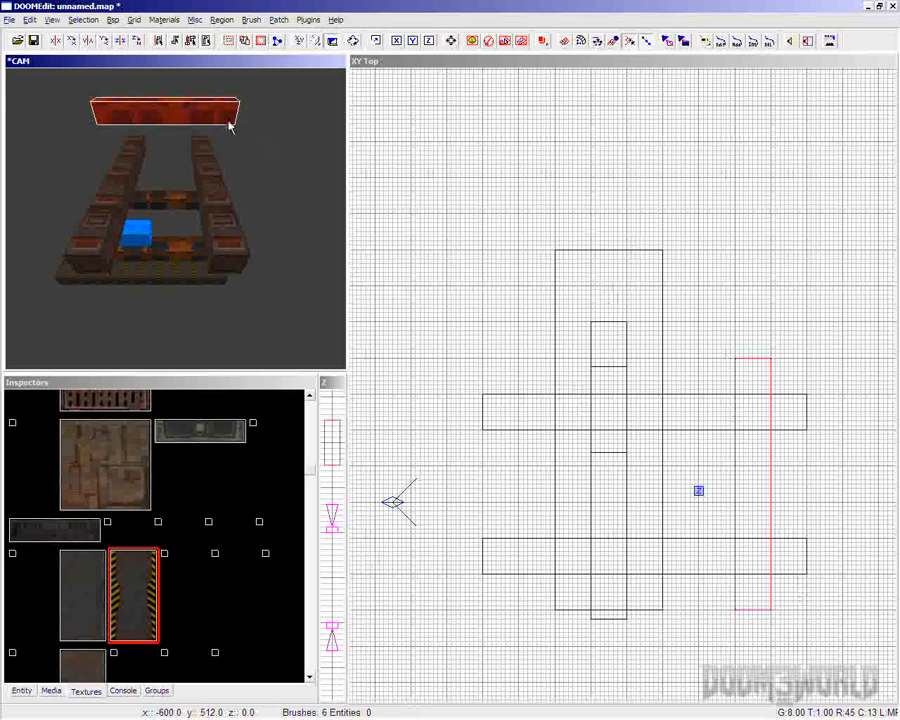
pyautogui.press('Escape')
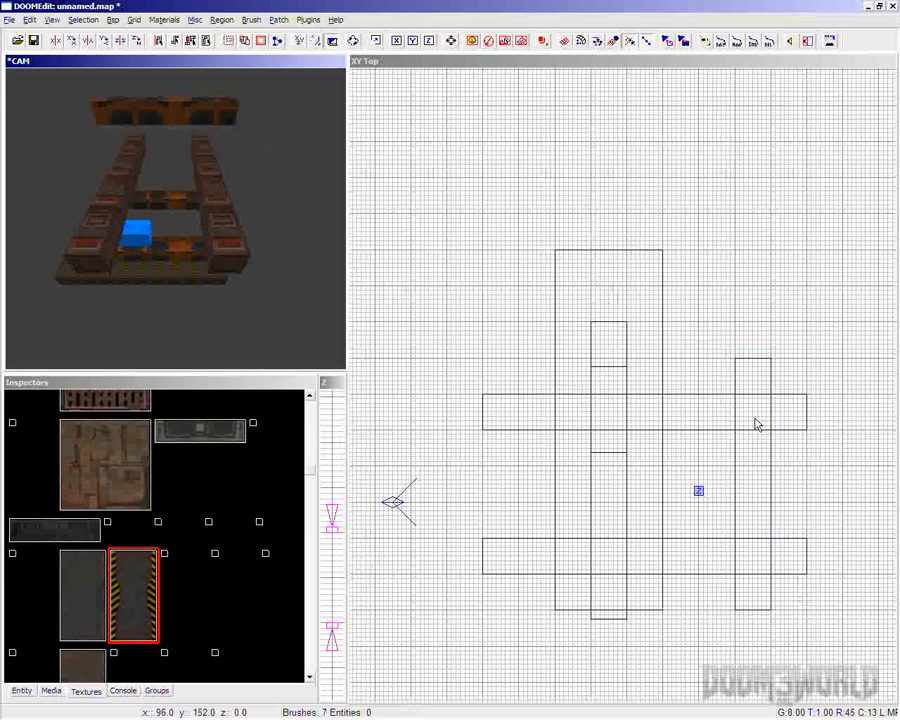
# - Repeatedly toggle the selection of the overhead beam in the top view, then clear the selection
pyautogui.keyDown('shift'); pyautogui.click(751, 507); pyautogui.keyUp('shift')
pyautogui.keyDown('shift'); pyautogui.click(751, 507); pyautogui.keyUp('shift')
pyautogui.keyDown('shift'); pyautogui.click(751, 507); pyautogui.keyUp('shift')
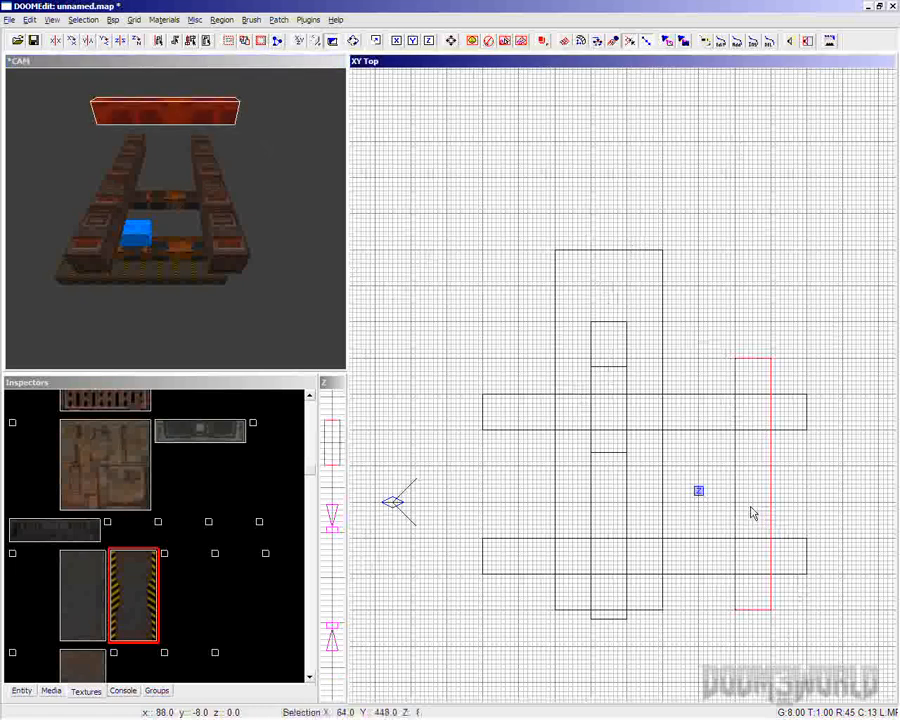
pyautogui.keyDown('shift'); pyautogui.click(751, 507); pyautogui.keyUp('shift')
pyautogui.keyDown('shift'); pyautogui.click(751, 510); pyautogui.keyUp('shift')
pyautogui.keyDown('shift'); pyautogui.click(751, 510); pyautogui.keyUp('shift')
pyautogui.keyDown('shift'); pyautogui.click(751, 510); pyautogui.keyUp('shift')
pyautogui.keyDown('shift'); pyautogui.click(751, 510); pyautogui.keyUp('shift')
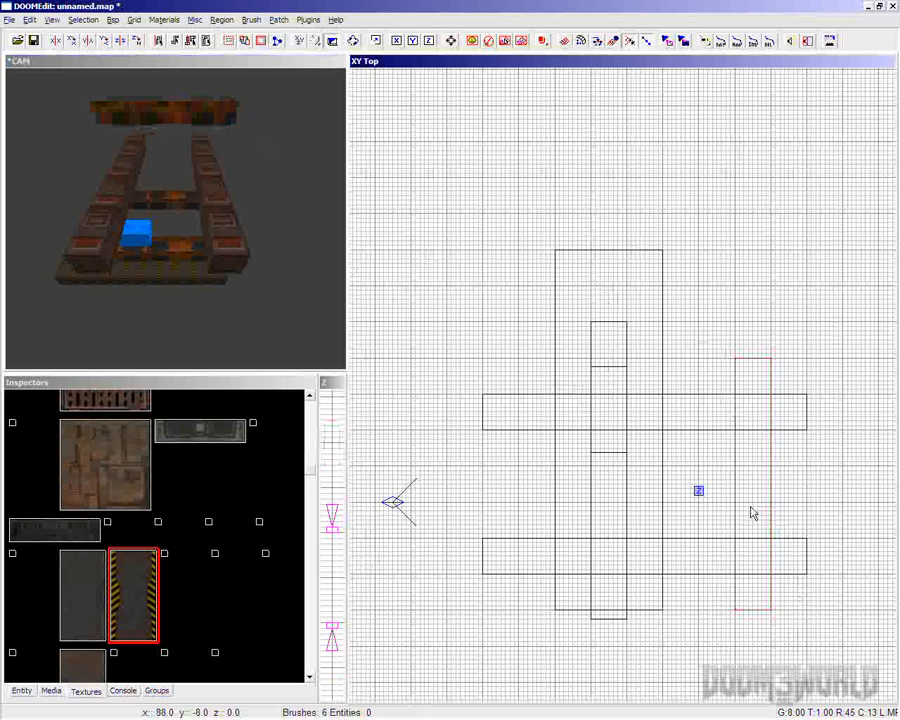
pyautogui.keyDown('shift'); pyautogui.click(751, 510); pyautogui.keyUp('shift')
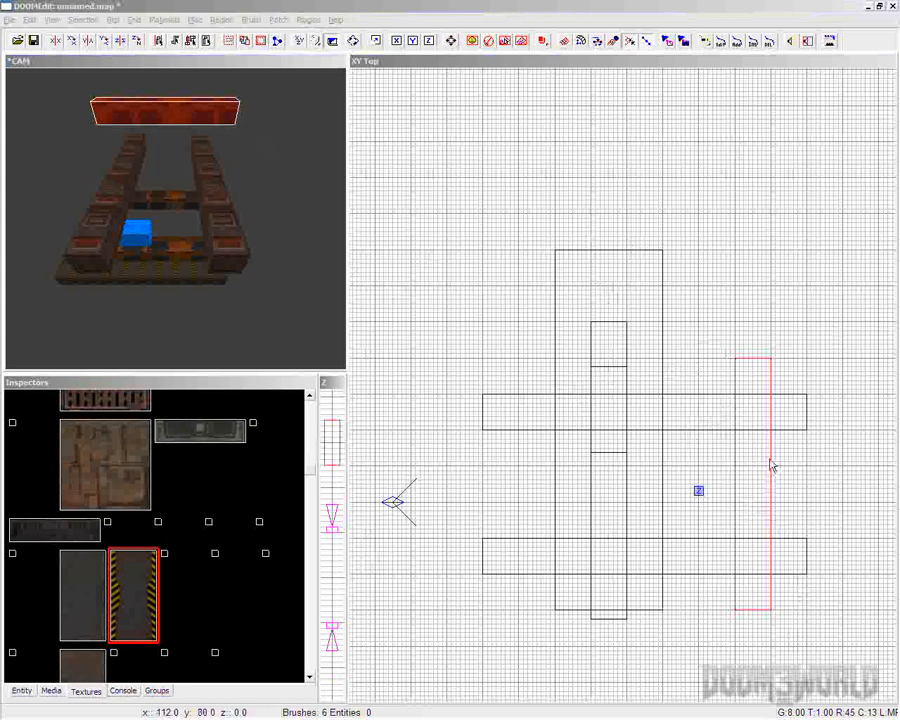
pyautogui.click(760, 488)
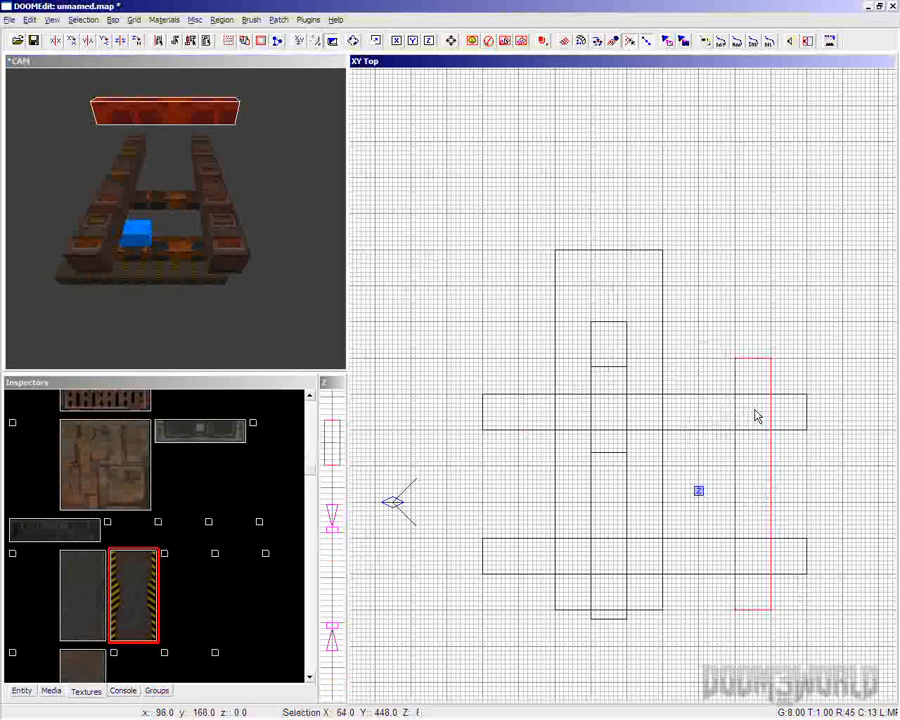
pyautogui.press('Escape')
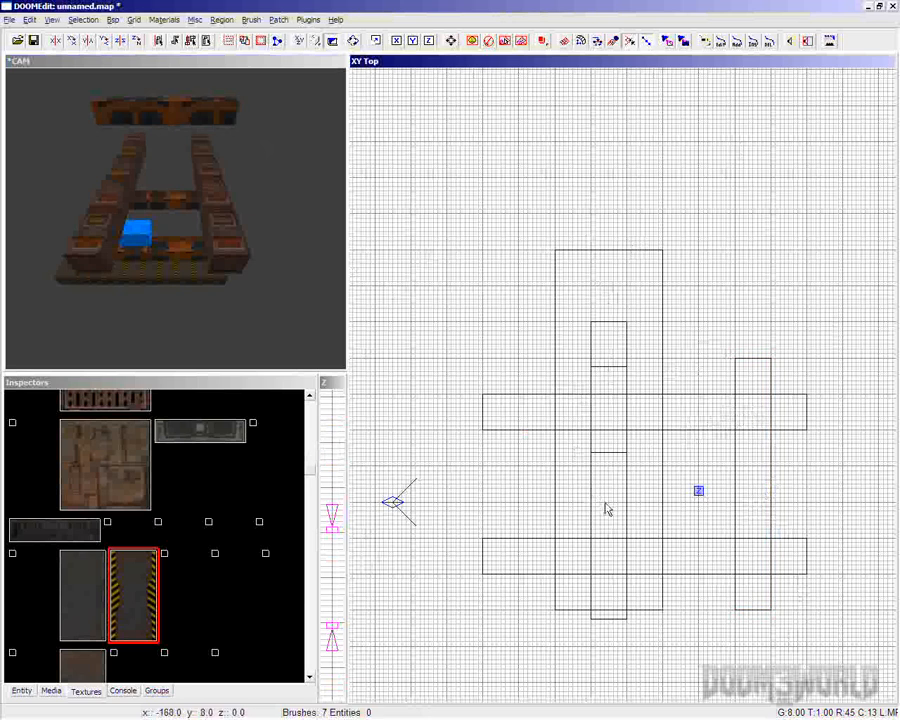
# - Select the wide hazard-striped floor slab in the top view and cycle the selection through the brushes overlapping it
pyautogui.keyDown('shift'); pyautogui.click(611, 567); pyautogui.keyUp('shift')
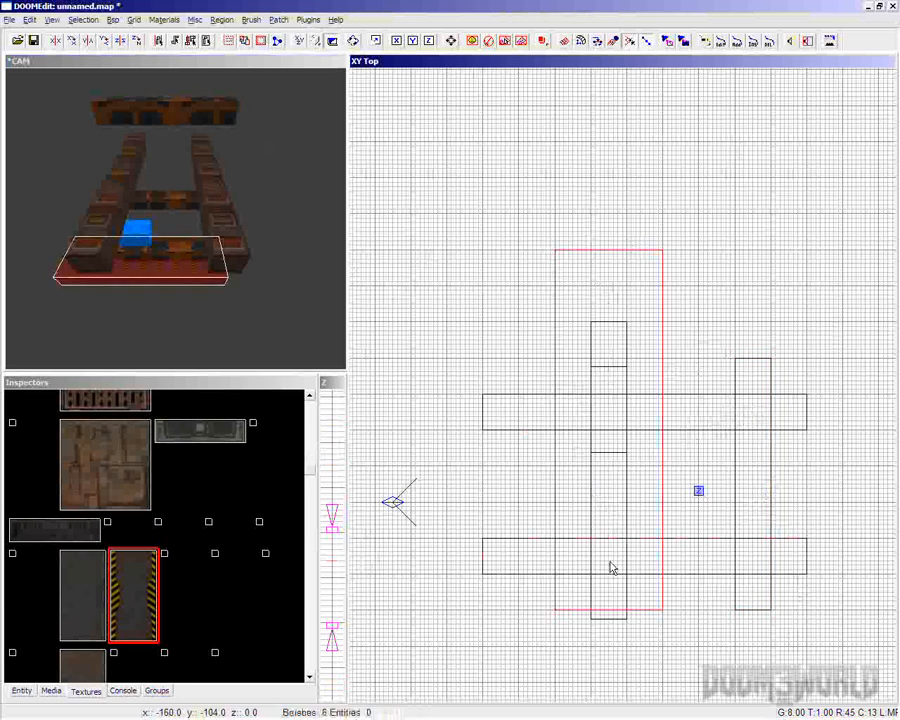
pyautogui.keyDown('alt'); pyautogui.keyDown('shift'); pyautogui.click(611, 566); pyautogui.keyUp('shift'); pyautogui.keyUp('alt')
pyautogui.keyDown('alt'); pyautogui.keyDown('shift'); pyautogui.click(611, 566); pyautogui.keyUp('shift'); pyautogui.keyUp('alt')
pyautogui.keyDown('alt'); pyautogui.keyDown('shift'); pyautogui.click(610, 567); pyautogui.keyUp('shift'); pyautogui.keyUp('alt')
pyautogui.keyDown('alt'); pyautogui.keyDown('shift'); pyautogui.click(608, 569); pyautogui.keyUp('shift'); pyautogui.keyUp('alt')
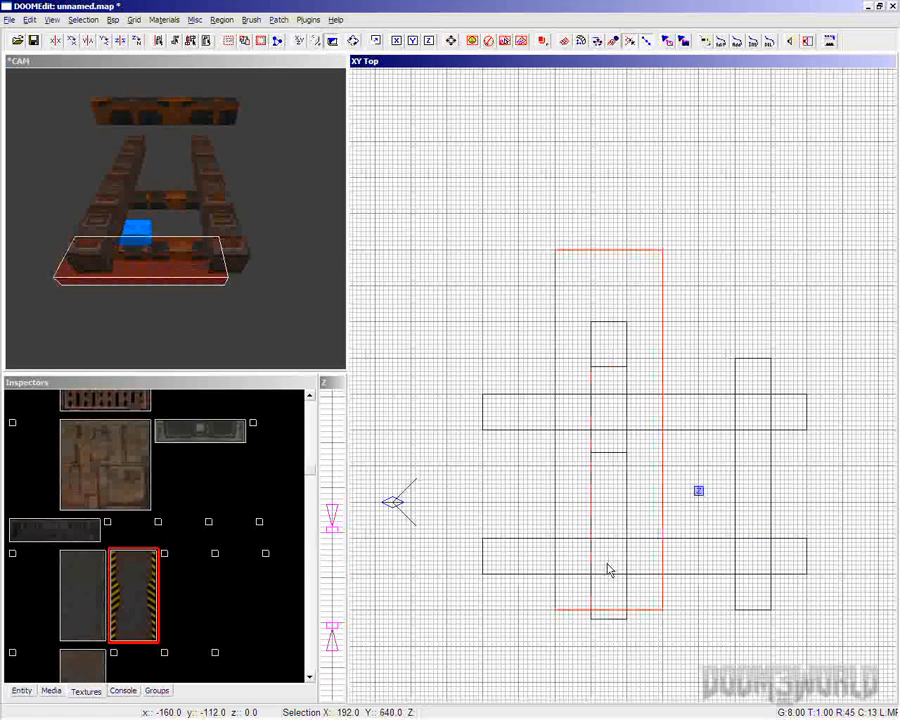
# - Cycle the selection through the brushes stacked at the lower and upper beam crossings over the floor slab in the top view, then deselect
pyautogui.keyDown('alt'); pyautogui.keyDown('shift'); pyautogui.click(607, 569); pyautogui.keyUp('shift'); pyautogui.keyUp('alt')
pyautogui.keyDown('alt'); pyautogui.keyDown('shift'); pyautogui.click(607, 569); pyautogui.keyUp('shift'); pyautogui.keyUp('alt')
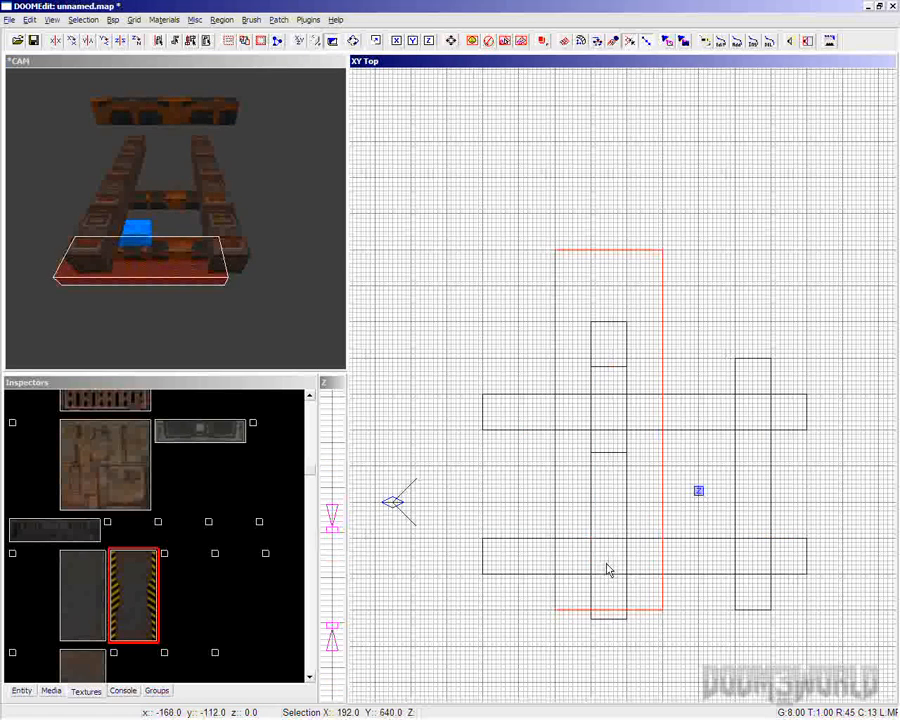
pyautogui.keyDown('alt'); pyautogui.keyDown('shift'); pyautogui.click(615, 410); pyautogui.keyUp('shift'); pyautogui.keyUp('alt')
pyautogui.keyDown('alt'); pyautogui.keyDown('shift'); pyautogui.click(615, 410); pyautogui.keyUp('shift'); pyautogui.keyUp('alt')
pyautogui.keyDown('alt'); pyautogui.keyDown('shift'); pyautogui.click(615, 410); pyautogui.keyUp('shift'); pyautogui.keyUp('alt')
pyautogui.keyDown('alt'); pyautogui.keyDown('shift'); pyautogui.click(615, 410); pyautogui.keyUp('shift'); pyautogui.keyUp('alt')
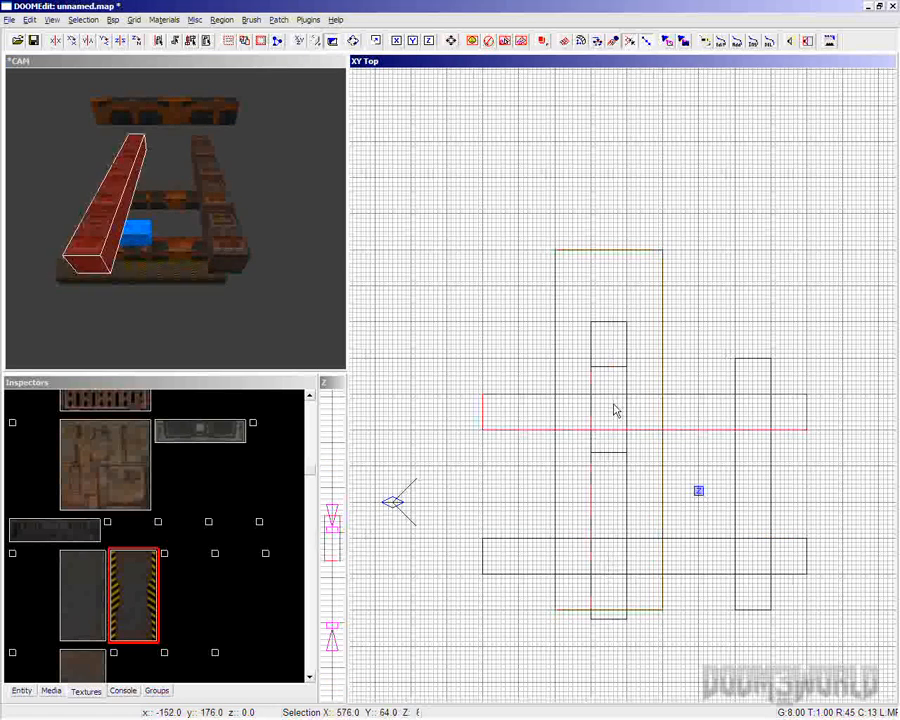
pyautogui.keyDown('alt'); pyautogui.keyDown('shift'); pyautogui.click(615, 410); pyautogui.keyUp('shift'); pyautogui.keyUp('alt')
pyautogui.keyDown('alt'); pyautogui.keyDown('shift'); pyautogui.click(615, 410); pyautogui.keyUp('shift'); pyautogui.keyUp('alt')
pyautogui.keyDown('alt'); pyautogui.keyDown('shift'); pyautogui.click(615, 410); pyautogui.keyUp('shift'); pyautogui.keyUp('alt')
pyautogui.keyDown('alt'); pyautogui.keyDown('shift'); pyautogui.click(615, 410); pyautogui.keyUp('shift'); pyautogui.keyUp('alt')
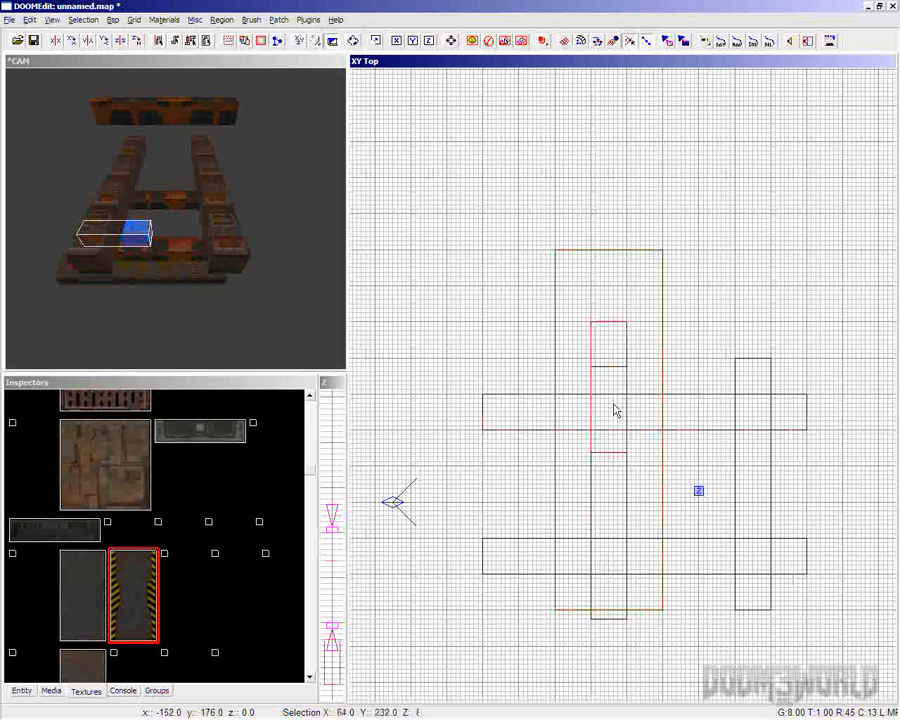
pyautogui.keyDown('alt'); pyautogui.keyDown('shift'); pyautogui.click(615, 410); pyautogui.keyUp('shift'); pyautogui.keyUp('alt')
pyautogui.keyDown('alt'); pyautogui.keyDown('shift'); pyautogui.click(615, 410); pyautogui.keyUp('shift'); pyautogui.keyUp('alt')
pyautogui.keyDown('alt'); pyautogui.keyDown('shift'); pyautogui.click(615, 410); pyautogui.keyUp('shift'); pyautogui.keyUp('alt')
pyautogui.keyDown('alt'); pyautogui.keyDown('shift'); pyautogui.click(615, 410); pyautogui.keyUp('shift'); pyautogui.keyUp('alt')
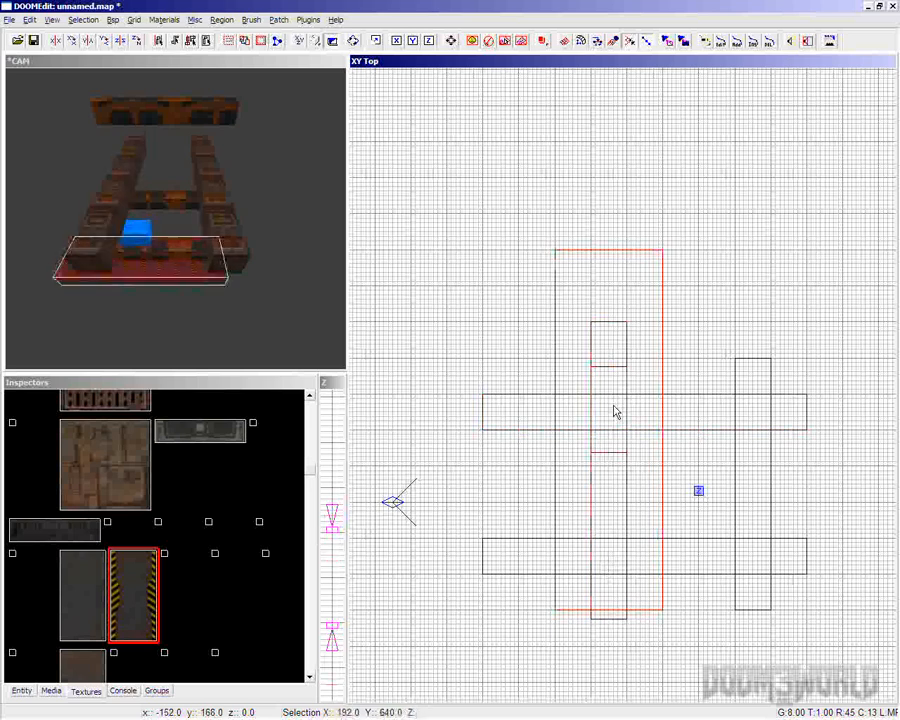
pyautogui.keyDown('alt'); pyautogui.keyDown('shift'); pyautogui.click(615, 410); pyautogui.keyUp('shift'); pyautogui.keyUp('alt')
pyautogui.keyDown('alt'); pyautogui.keyDown('shift'); pyautogui.click(615, 410); pyautogui.keyUp('shift'); pyautogui.keyUp('alt')
pyautogui.keyDown('alt'); pyautogui.keyDown('shift'); pyautogui.click(615, 410); pyautogui.keyUp('shift'); pyautogui.keyUp('alt')
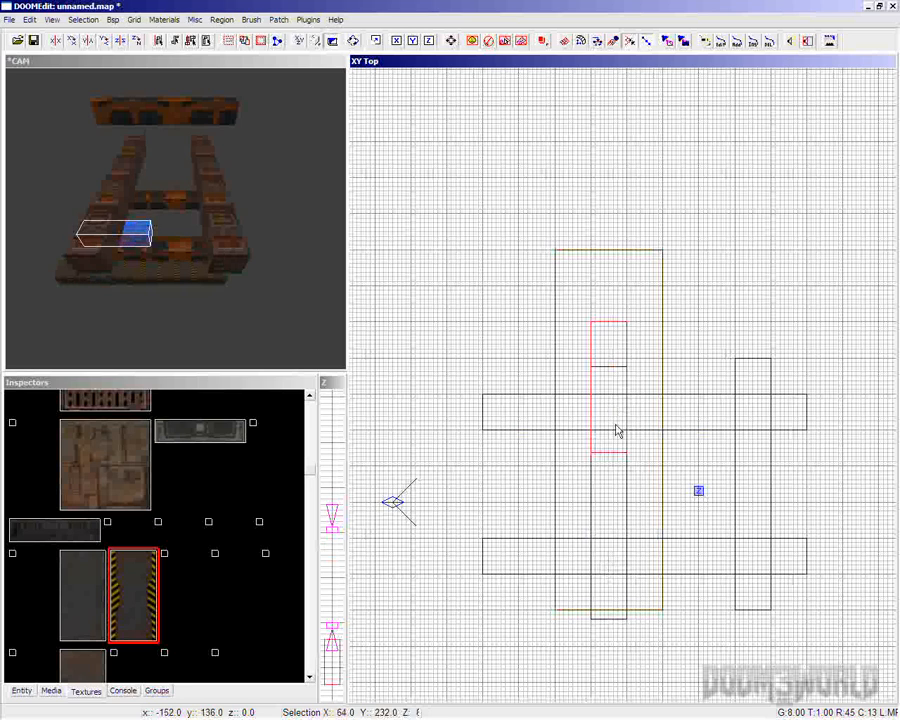
pyautogui.press('Escape')
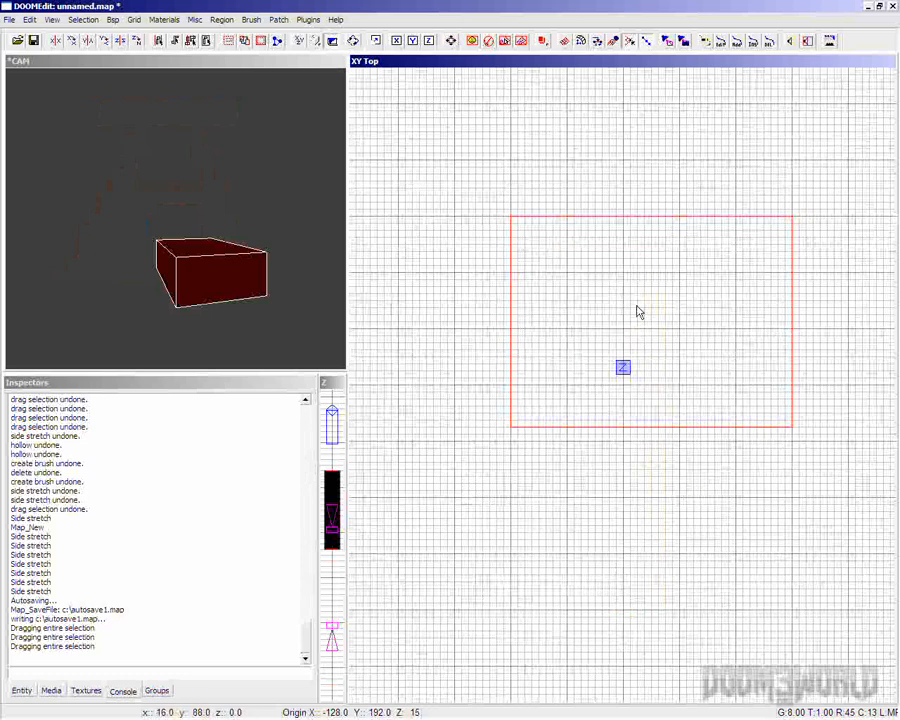
# - Move the rectangular brush in the top view, then drag beyond the square brush's edge in the YZ side view to test move-only mode
pyautogui.moveTo(639, 312)
pyautogui.mouseDown()
pyautogui.moveTo(645, 217)
pyautogui.moveTo(544, 382)
pyautogui.moveTo(663, 285)
pyautogui.moveTo(550, 363)
pyautogui.moveTo(681, 311)
pyautogui.moveTo(569, 309)
pyautogui.moveTo(687, 311)
pyautogui.moveTo(586, 313)
pyautogui.moveTo(667, 320)
pyautogui.moveTo(640, 313)
pyautogui.mouseUp()
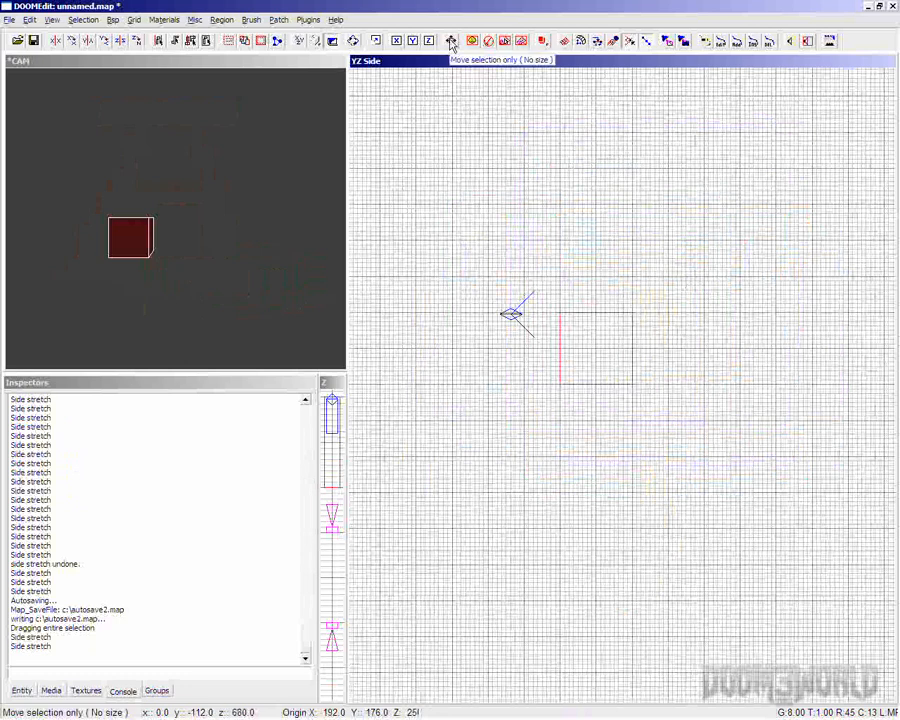
pyautogui.click(600, 268)
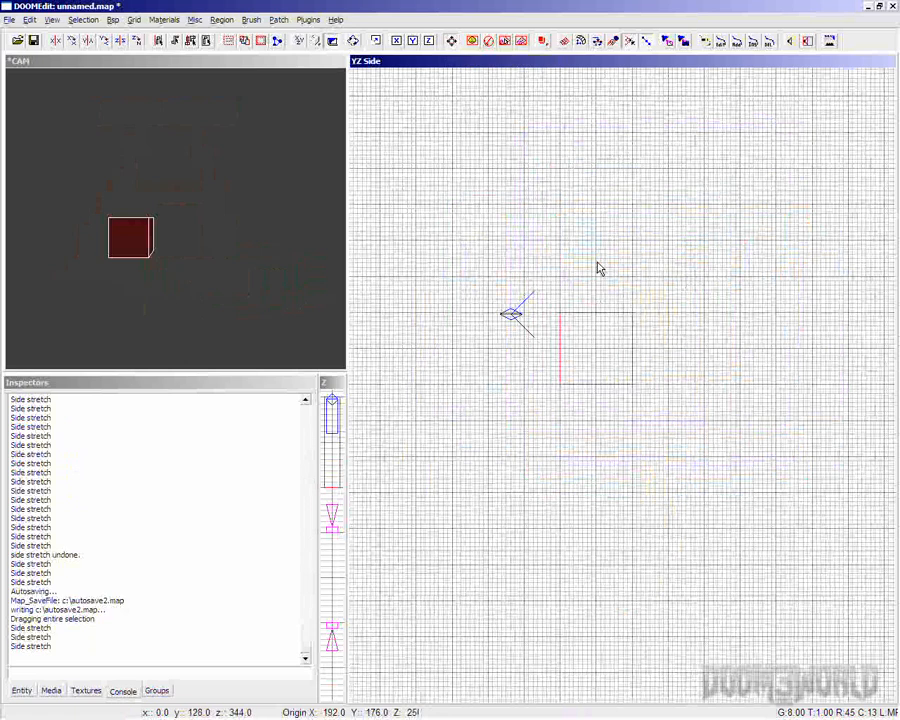
pyautogui.moveTo(600, 268)
pyautogui.mouseDown()
pyautogui.moveTo(595, 217)
pyautogui.moveTo(601, 288)
pyautogui.moveTo(589, 175)
pyautogui.moveTo(595, 249)
pyautogui.moveTo(595, 239)
pyautogui.mouseUp()
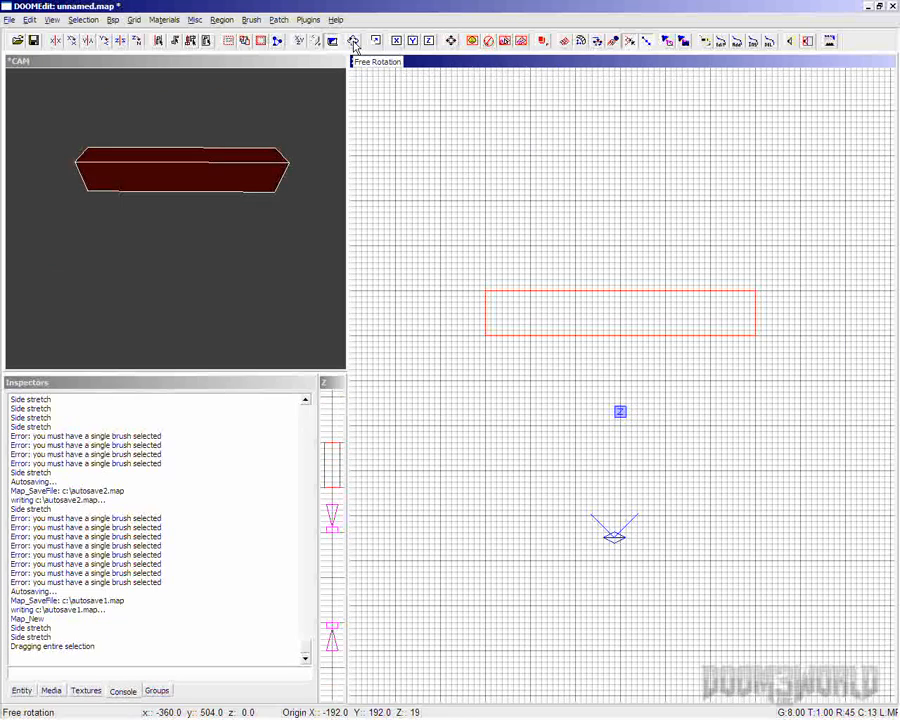
# - Enable free rotation and rotate the long horizontal brush in the top view
pyautogui.click(354, 44)
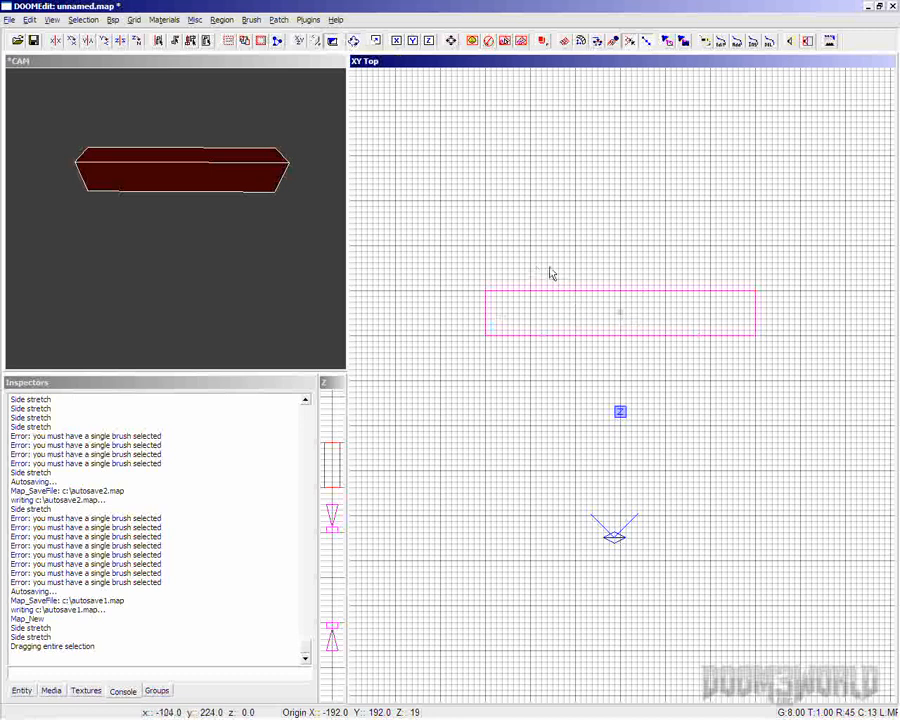
pyautogui.moveTo(533, 275)
pyautogui.mouseDown()
pyautogui.moveTo(538, 239)
pyautogui.moveTo(538, 316)
pyautogui.moveTo(554, 243)
pyautogui.moveTo(554, 287)
pyautogui.moveTo(617, 287)
pyautogui.moveTo(591, 235)
pyautogui.moveTo(580, 303)
pyautogui.moveTo(580, 278)
pyautogui.mouseUp()
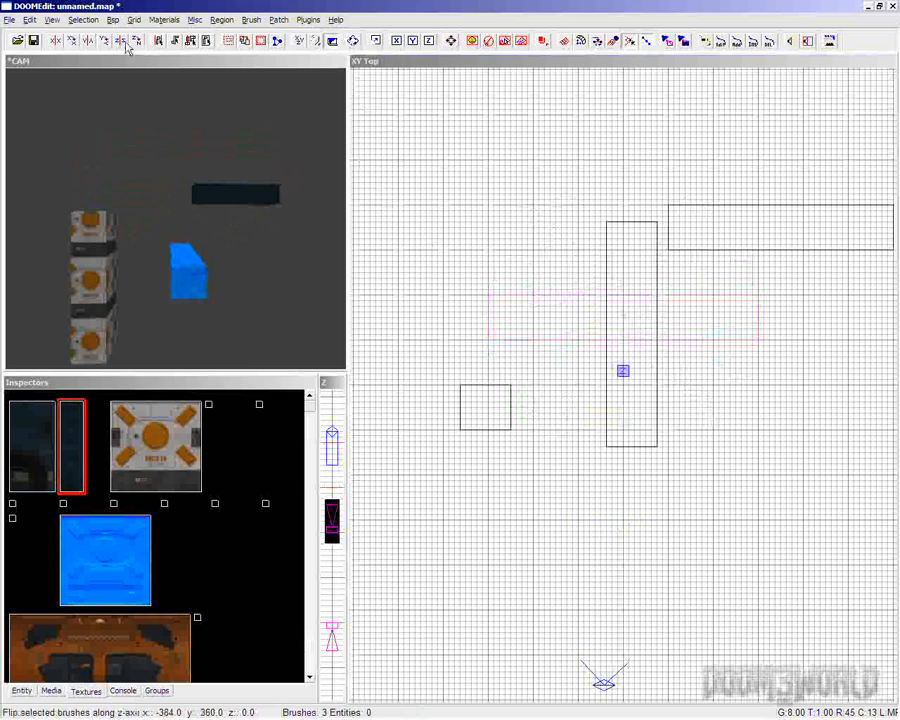
# - Select the blue brush in the camera view, rotate it 90 degrees about the z-axis, and deselect it
pyautogui.keyDown('shift'); pyautogui.click(189, 281); pyautogui.keyUp('shift')
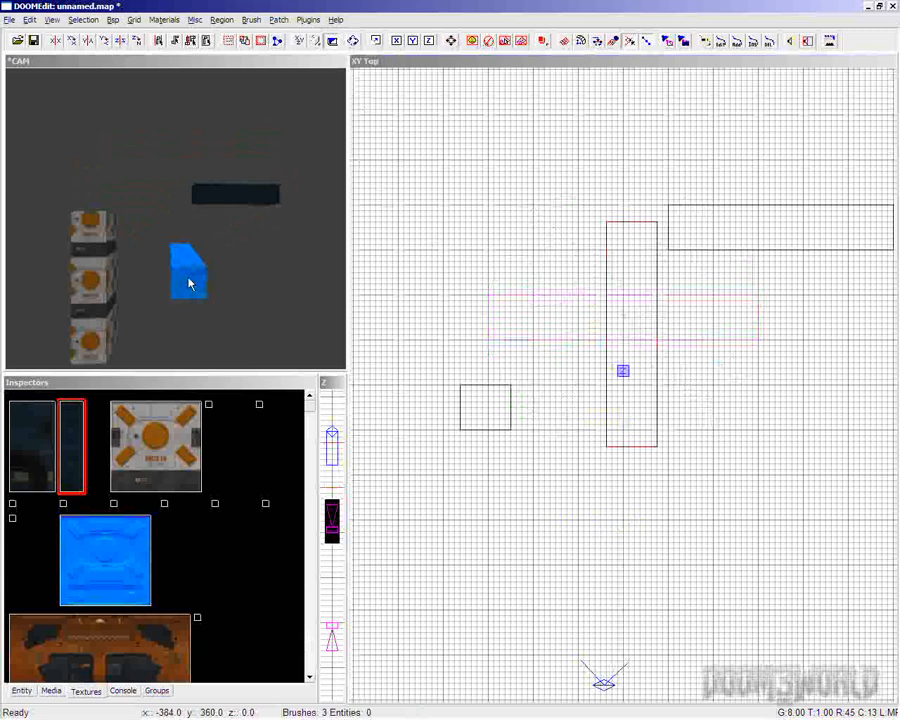
pyautogui.click(139, 44)
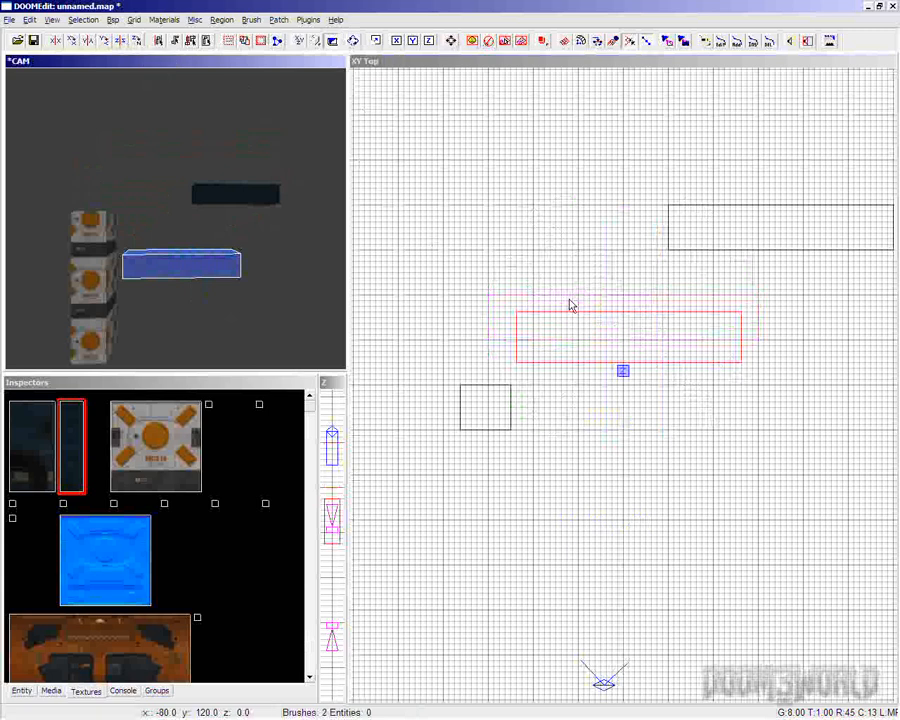
pyautogui.moveTo(569, 379); pyautogui.dragTo(569, 380, button='right')
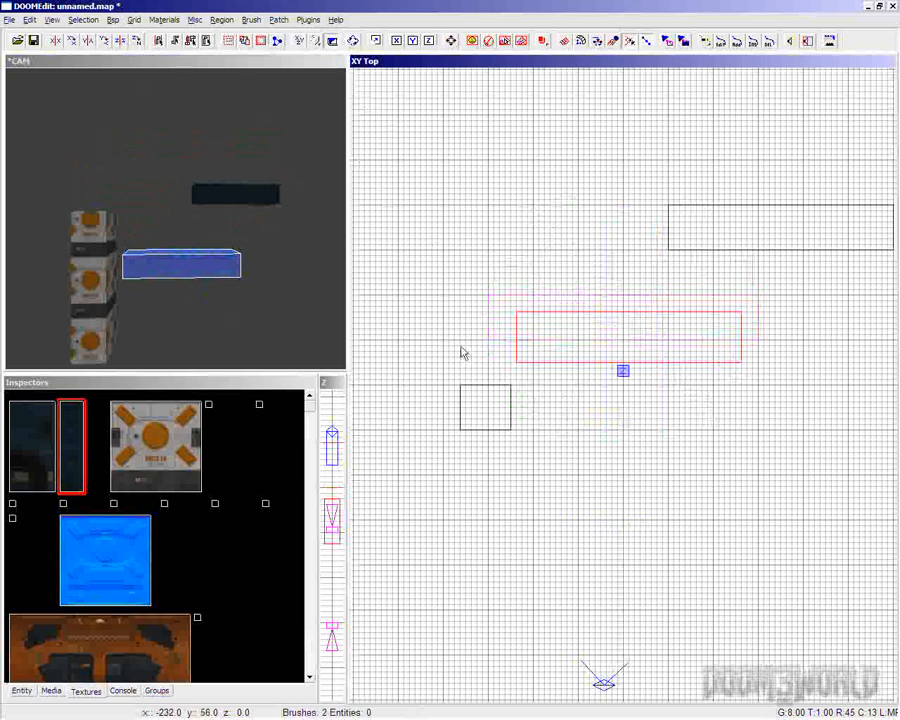
pyautogui.press('Escape')
# - Select the tall crate-textured column in the camera view and rotate it repeatedly about the y-axis
pyautogui.keyDown('shift'); pyautogui.click(97, 300); pyautogui.keyUp('shift')
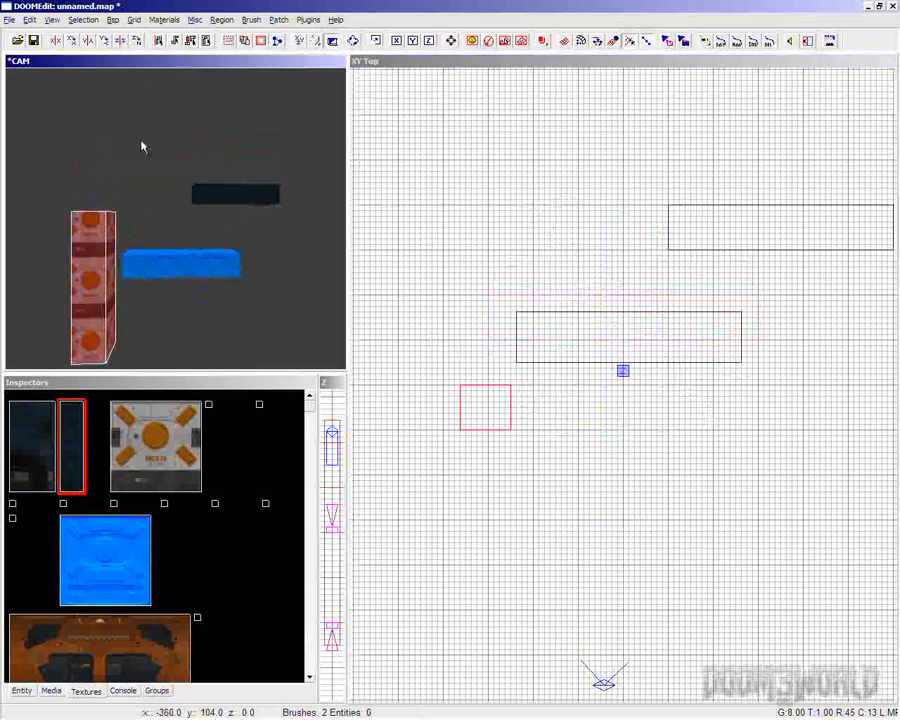
pyautogui.click(104, 41)
pyautogui.click(104, 41)
pyautogui.click(104, 41)
pyautogui.click(104, 41)
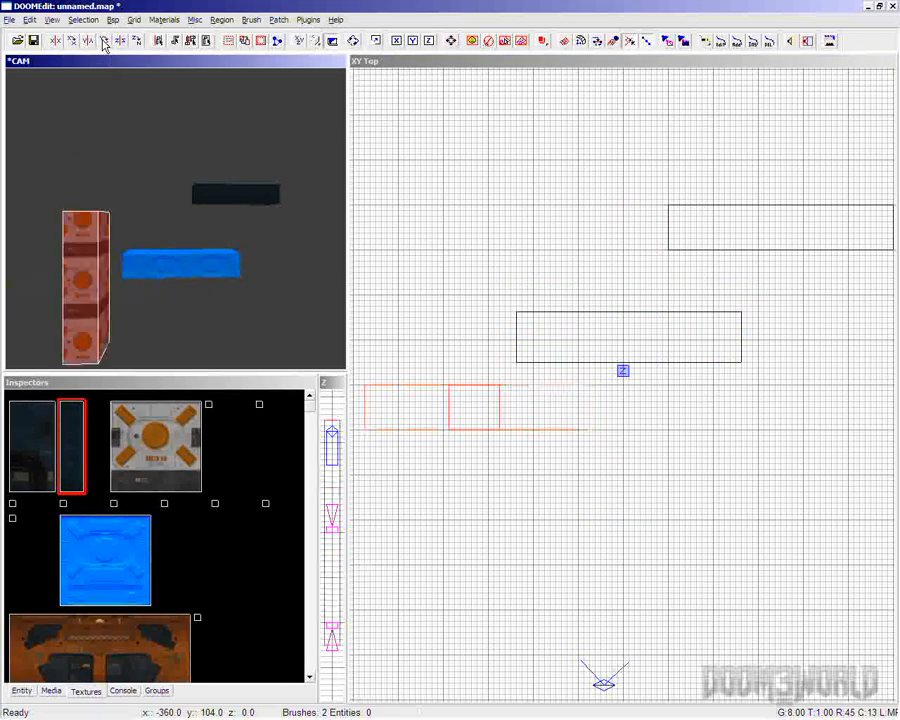
pyautogui.click(104, 41)
pyautogui.click(104, 41)
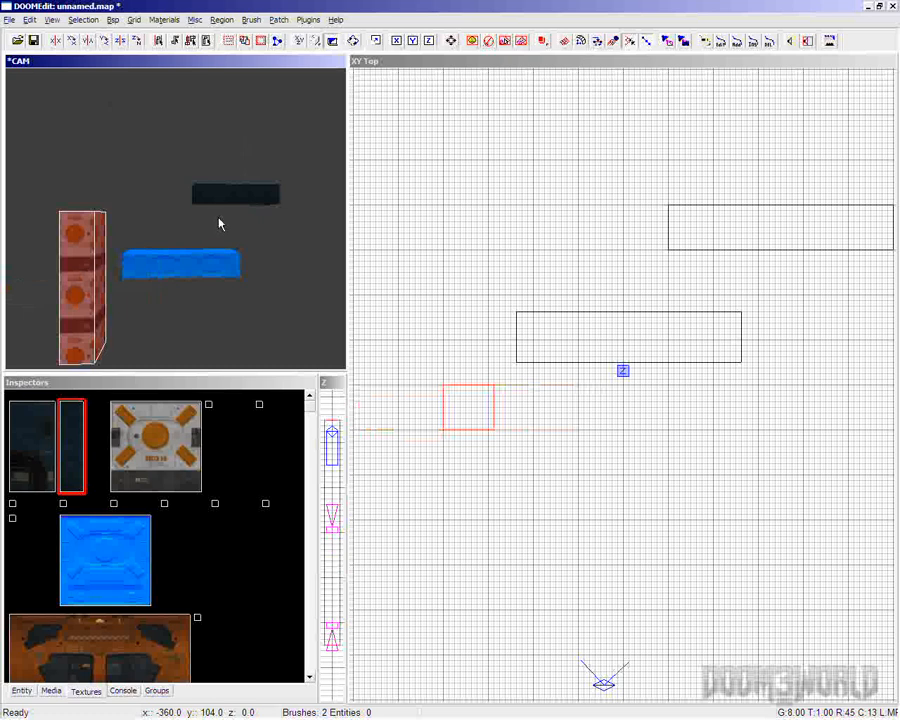
# - Flip the crate-textured column repeatedly along the z-axis
pyautogui.click(120, 41)
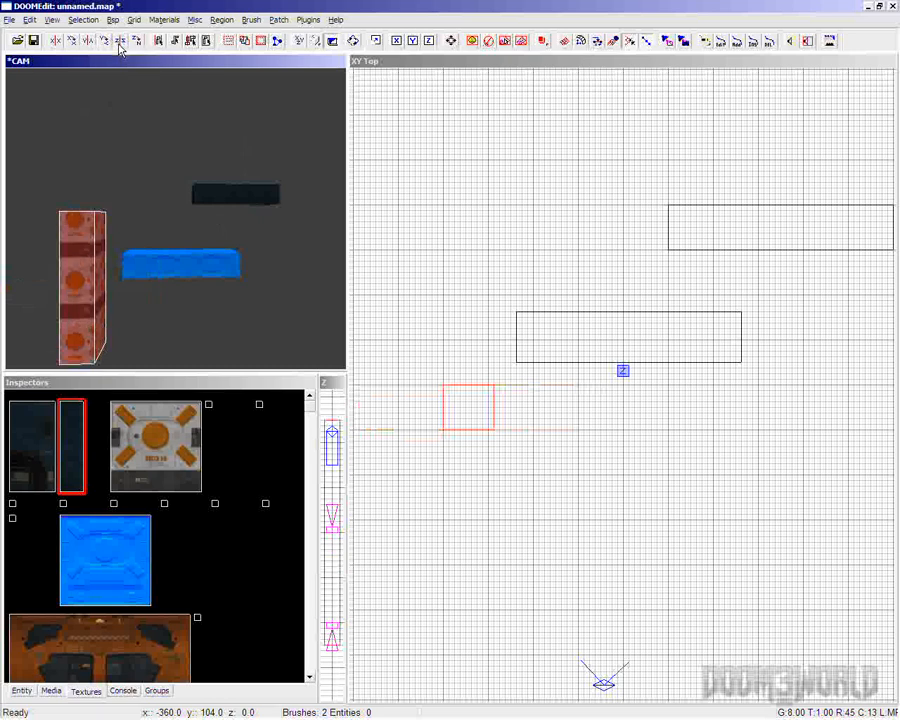
pyautogui.click(119, 44)
pyautogui.click(119, 44)
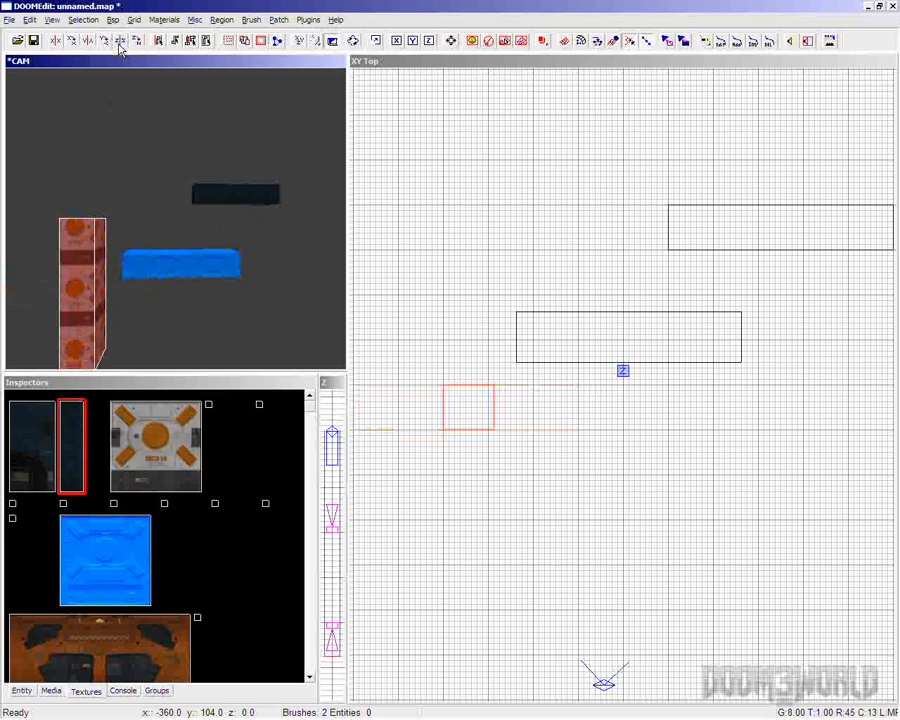
pyautogui.click(119, 44)
pyautogui.click(119, 44)
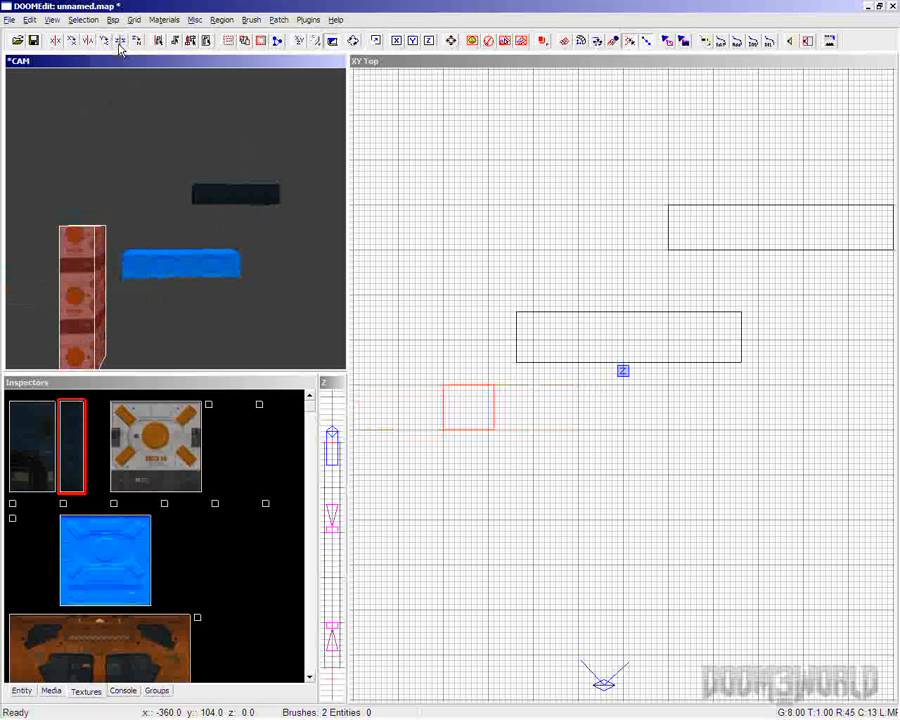
pyautogui.click(119, 44)
pyautogui.click(119, 44)
pyautogui.click(119, 44)
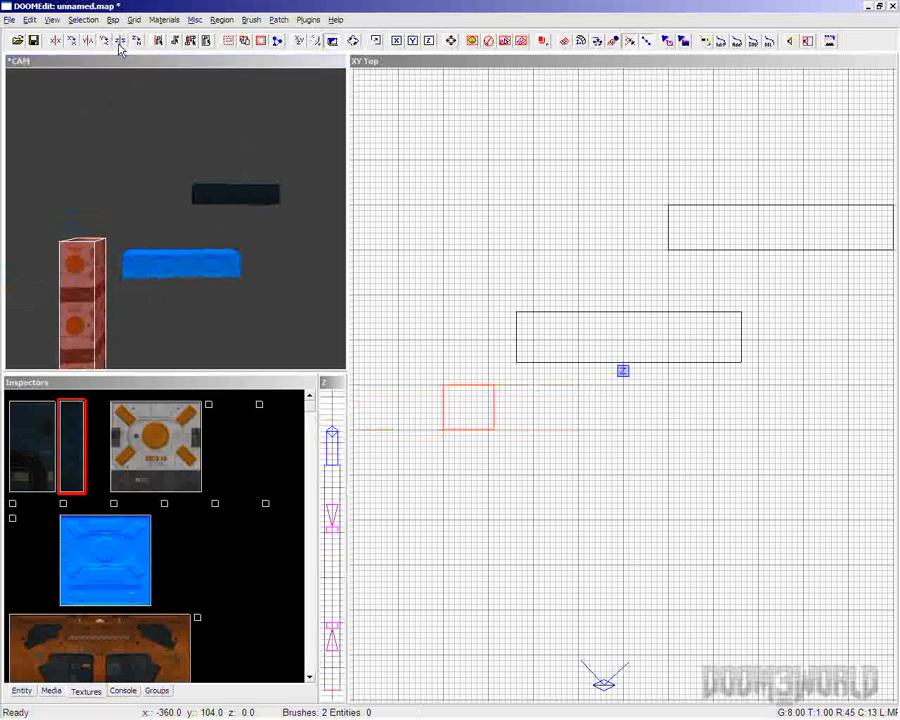
# - Flip the crate-textured column three more times along the z-axis, then clear the selection
pyautogui.press('z')
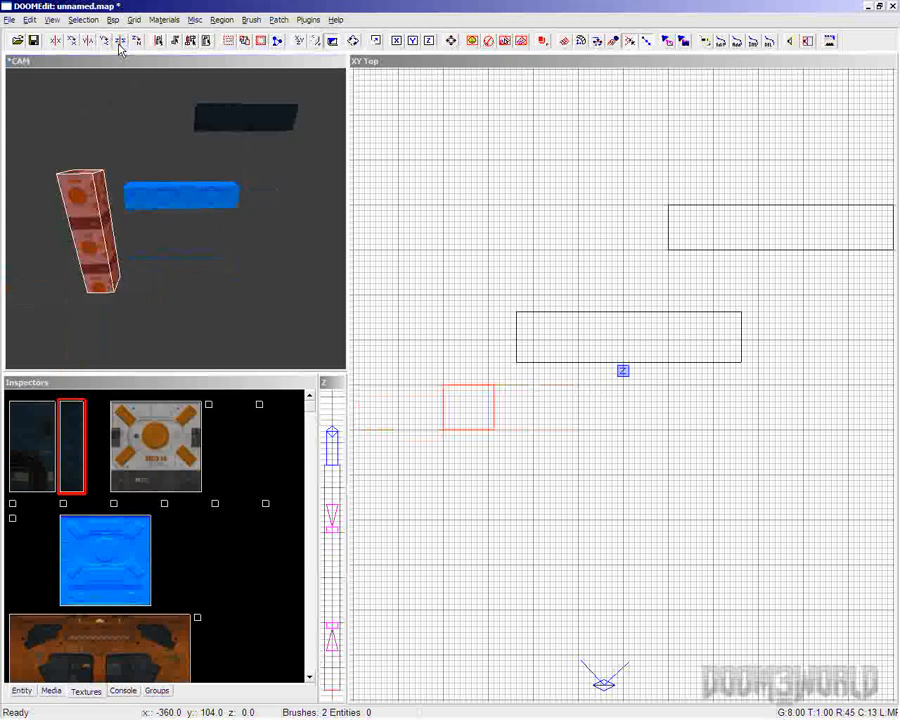
pyautogui.click(119, 44)
pyautogui.click(119, 44)
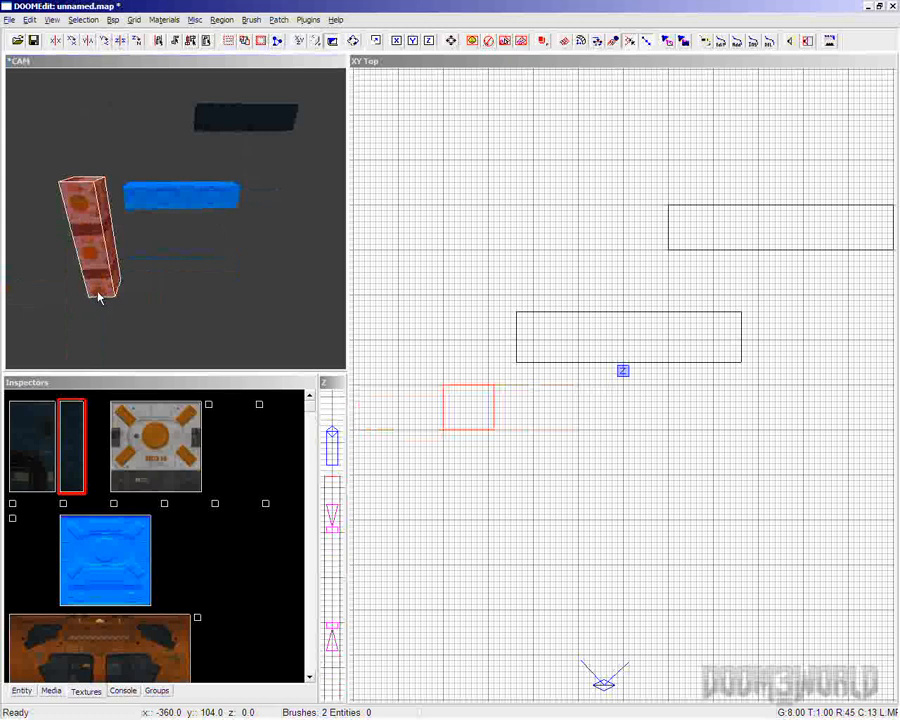
pyautogui.click(120, 41)
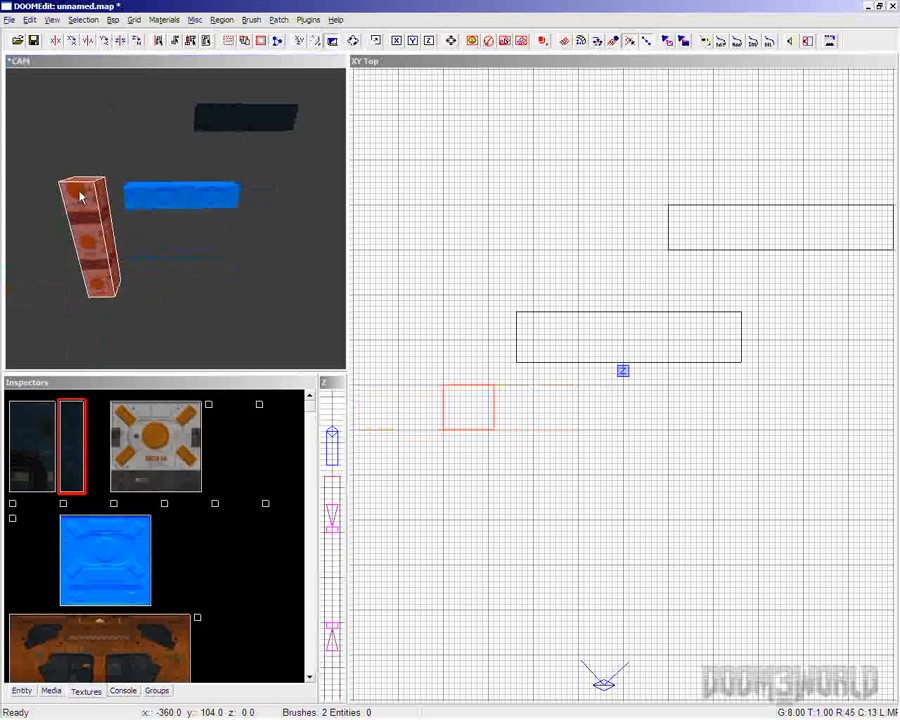
pyautogui.press('Escape')
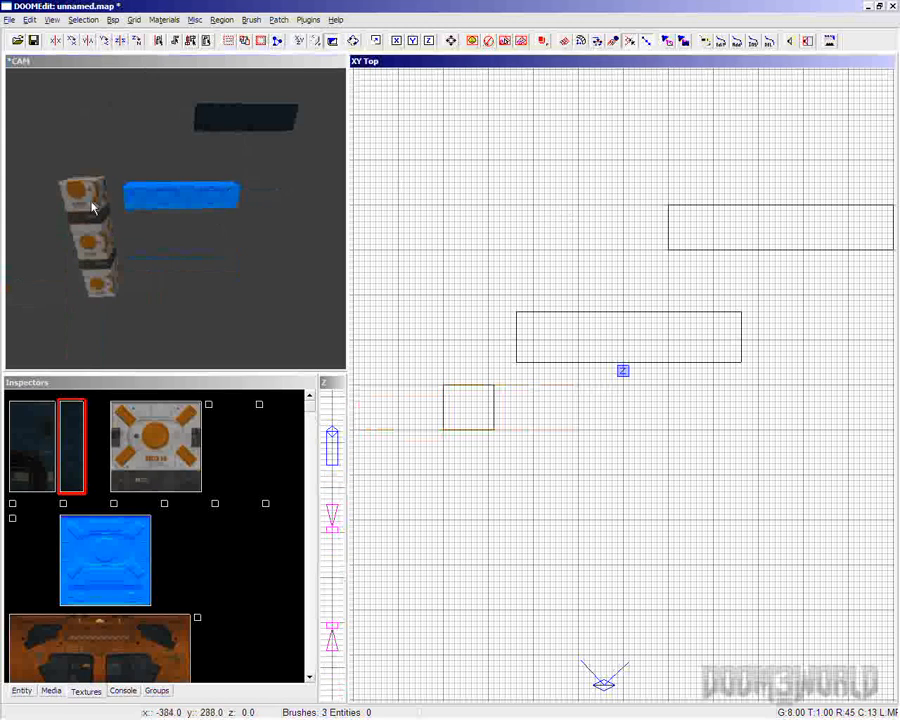
# - Select the blue, dark and crate-textured brushes in the camera view and rotate all three together 90 degrees about the z-axis
pyautogui.keyDown('shift'); pyautogui.click(196, 198); pyautogui.keyUp('shift')
pyautogui.keyDown('shift'); pyautogui.click(228, 122); pyautogui.keyUp('shift')
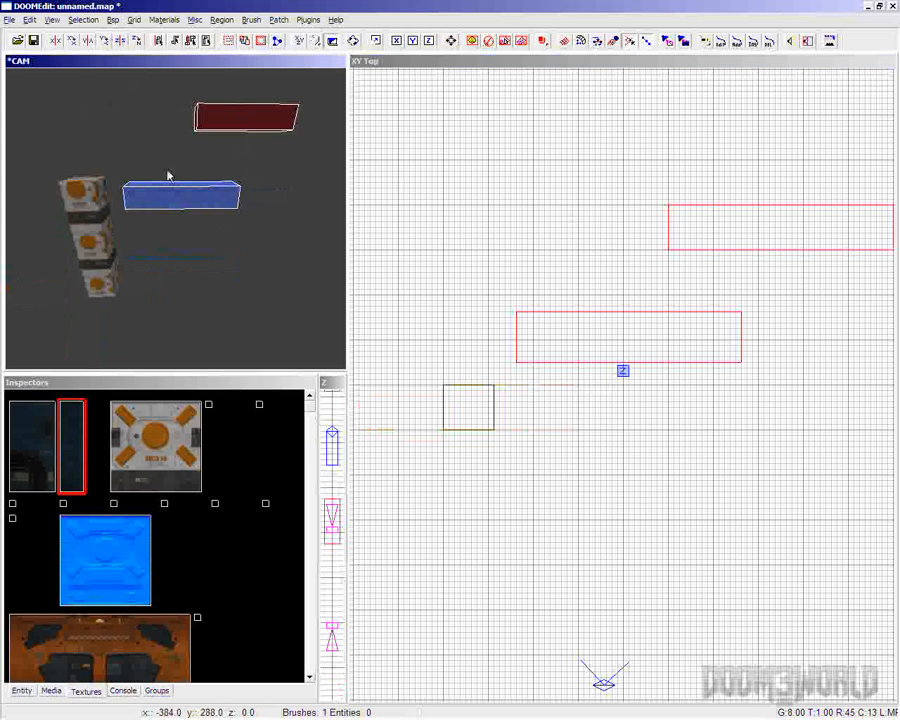
pyautogui.keyDown('shift'); pyautogui.click(95, 231); pyautogui.keyUp('shift')
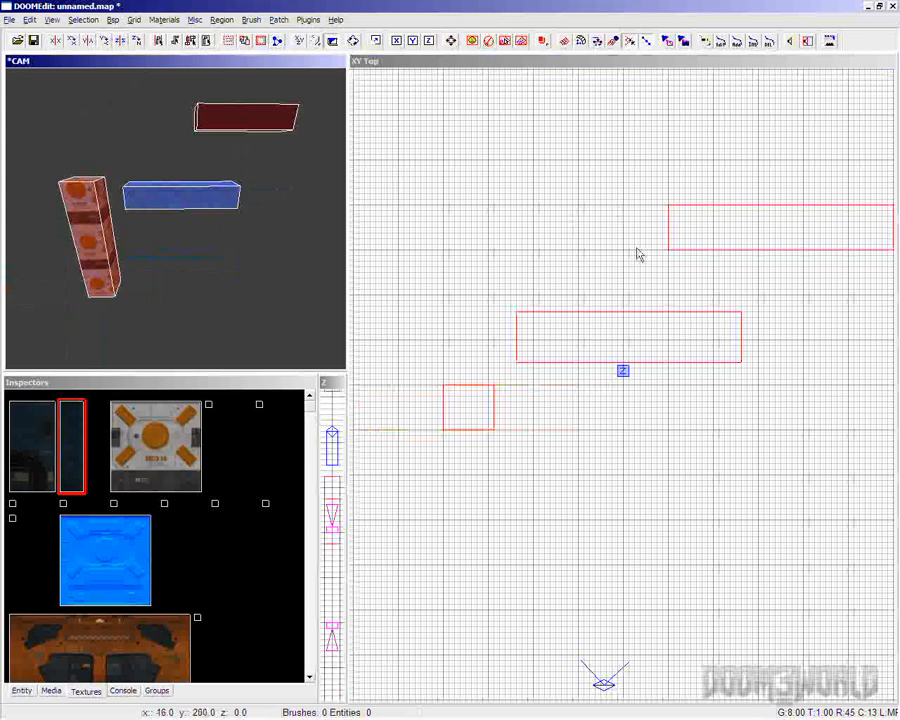
pyautogui.moveTo(639, 253); pyautogui.dragTo(639, 257, button='right')
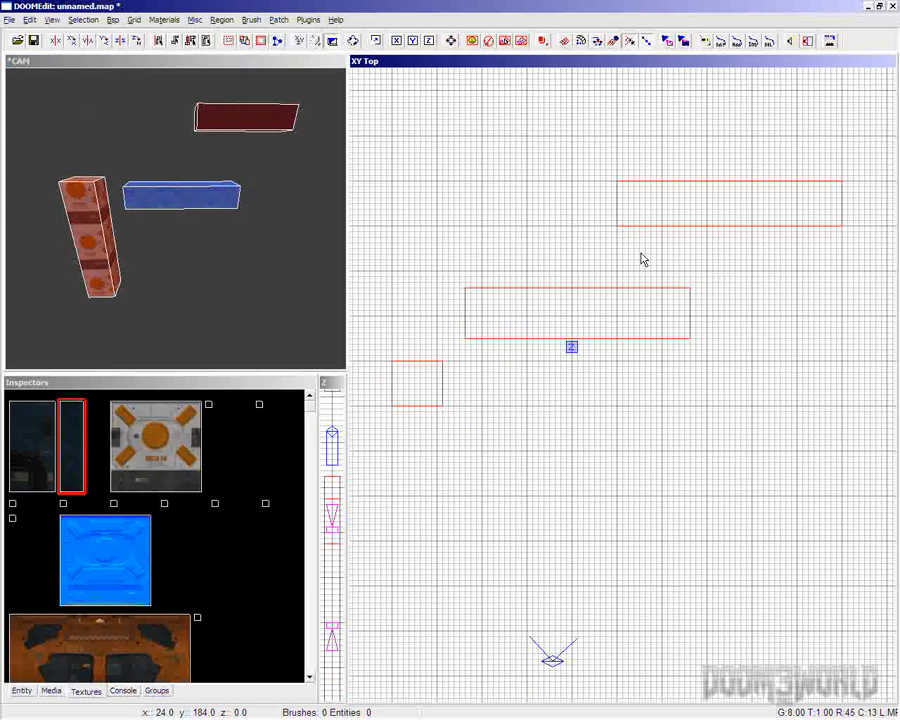
pyautogui.click(136, 43)
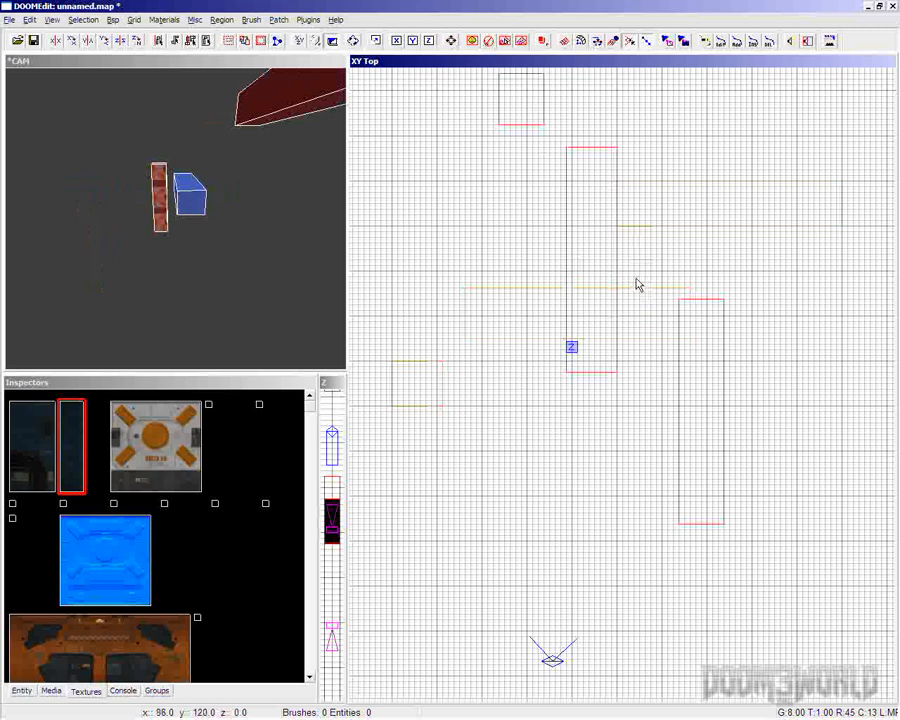
# - Flip the three selected brushes repeatedly along the y-axis
pyautogui.click(89, 41)
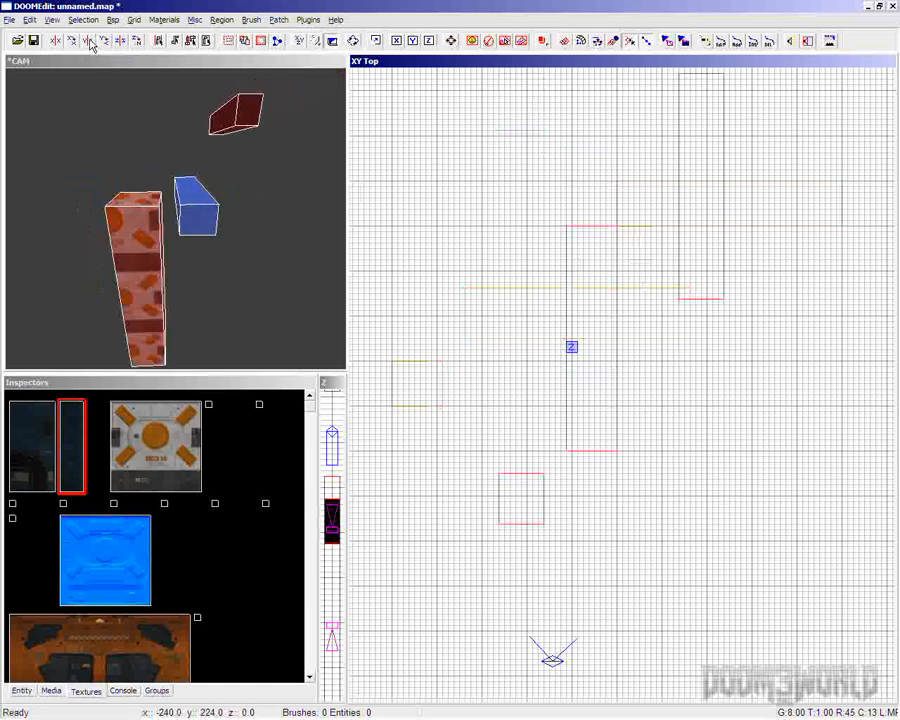
pyautogui.click(89, 41)
pyautogui.click(89, 41)
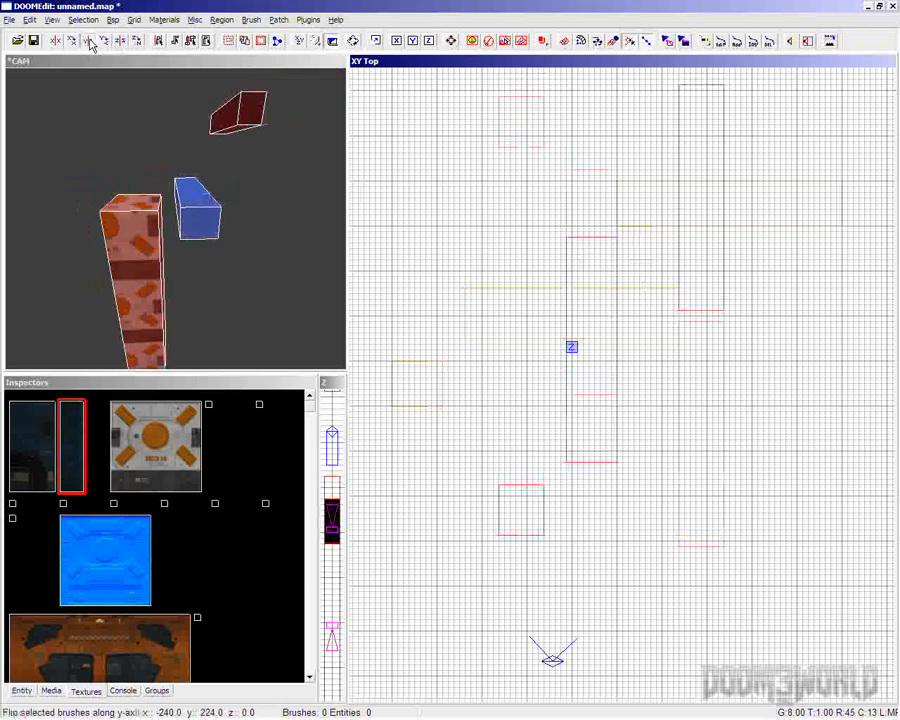
pyautogui.click(89, 41)
pyautogui.click(89, 41)
pyautogui.click(89, 41)
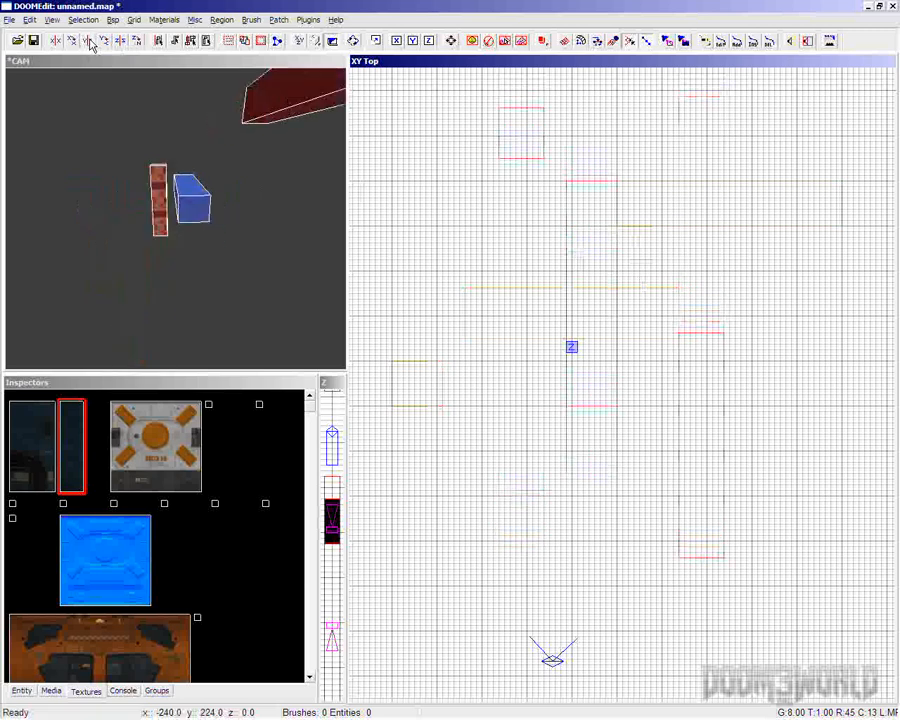
pyautogui.click(89, 41)
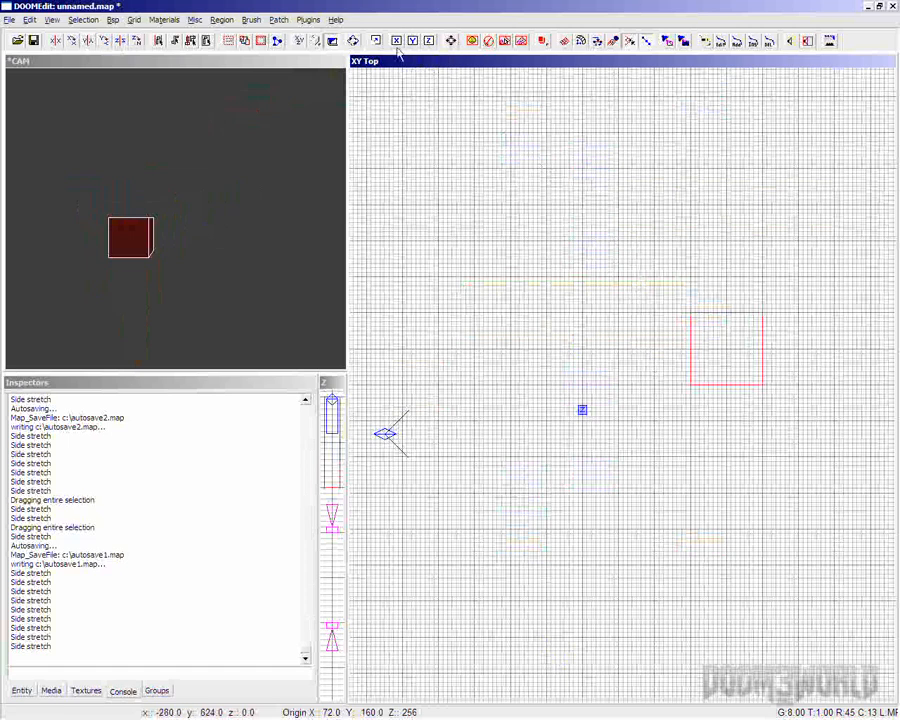
# - Stretch the sides of the single square brush by dragging outside its edges in the top view and the Z view
pyautogui.moveTo(681, 350)
pyautogui.mouseDown()
pyautogui.moveTo(647, 358)
pyautogui.moveTo(674, 356)
pyautogui.moveTo(724, 264)
pyautogui.moveTo(733, 289)
pyautogui.mouseUp()
pyautogui.moveTo(324, 535)
pyautogui.mouseDown()
pyautogui.moveTo(332, 600)
pyautogui.moveTo(324, 530)
pyautogui.mouseUp()
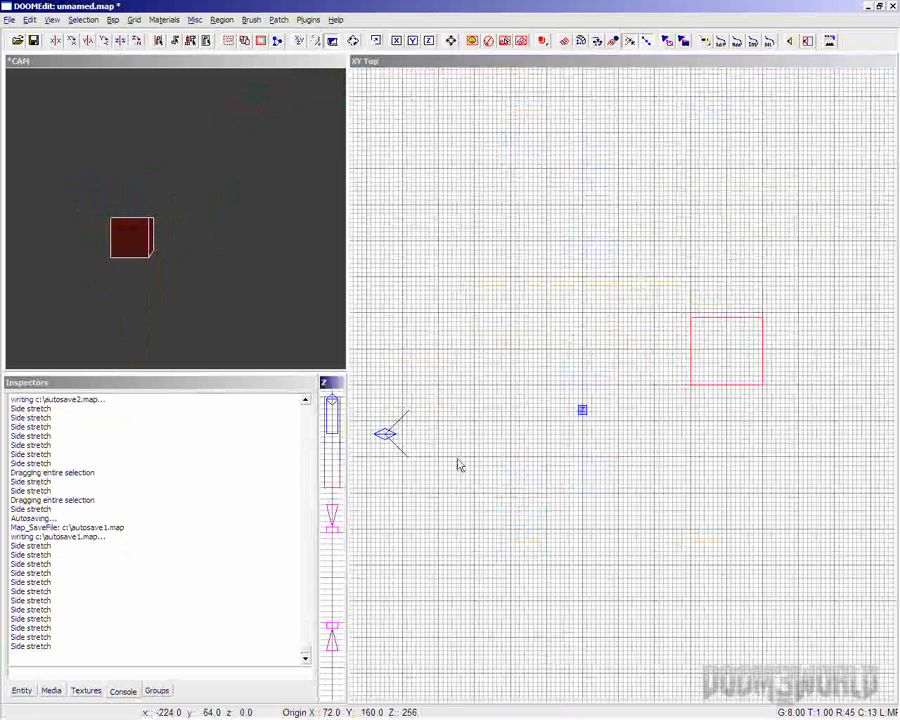
pyautogui.moveTo(695, 291); pyautogui.dragTo(703, 289)
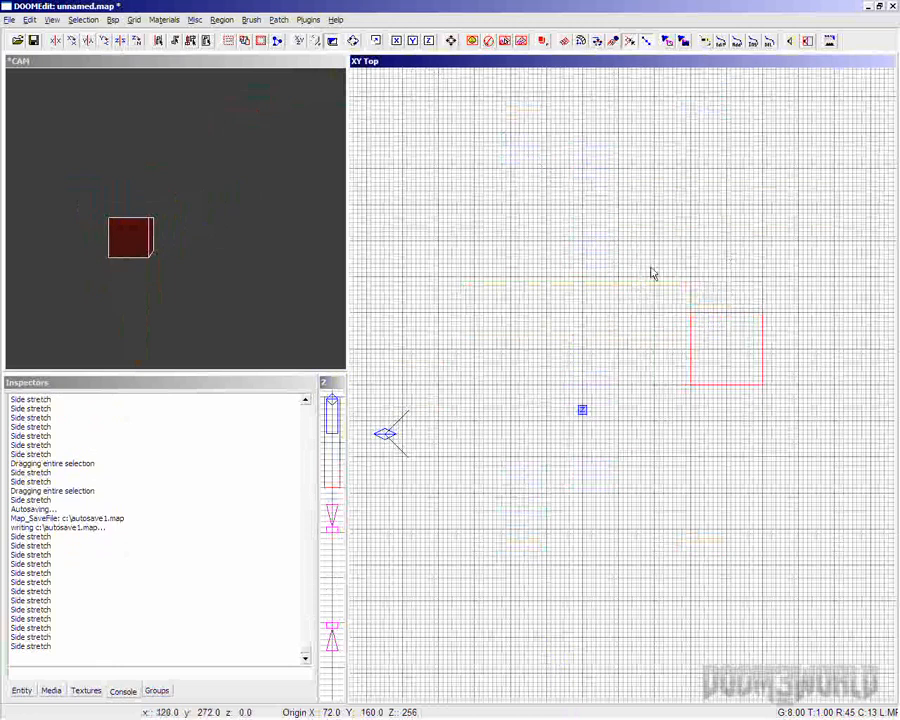
# - Enable Scale X and stretch each side of the square brush in the top view and the Z view
pyautogui.click(396, 42)
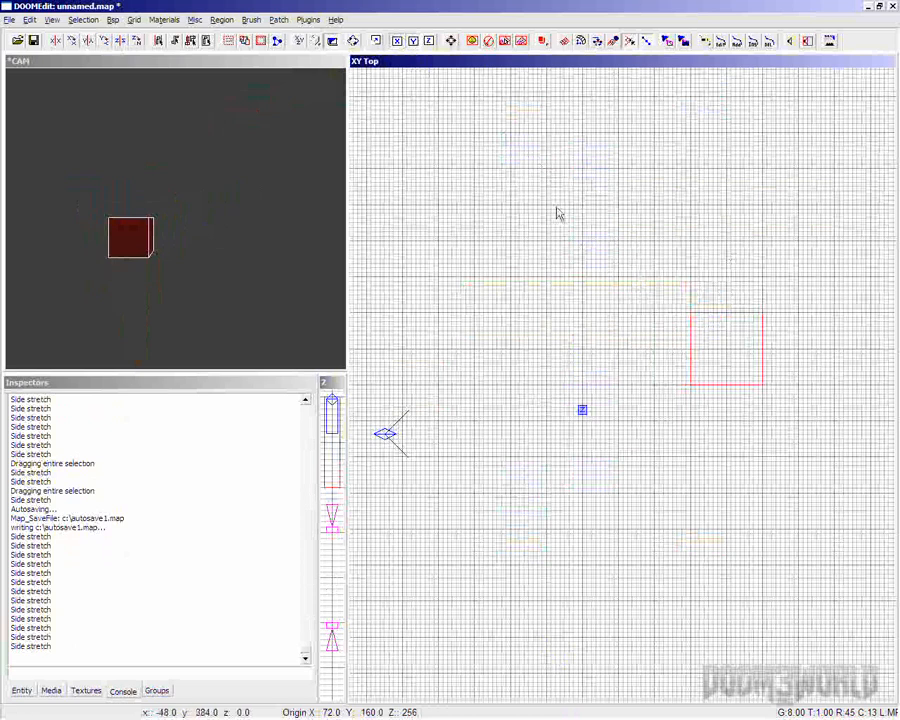
pyautogui.moveTo(730, 286); pyautogui.dragTo(729, 263)
pyautogui.moveTo(633, 343); pyautogui.dragTo(623, 343)
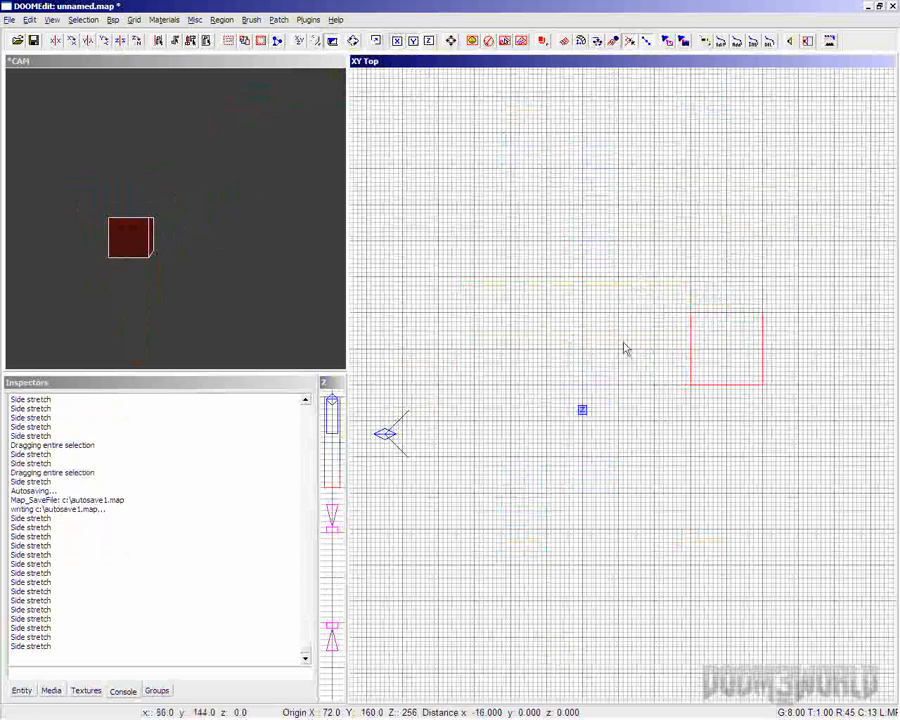
pyautogui.moveTo(815, 347); pyautogui.dragTo(810, 347)
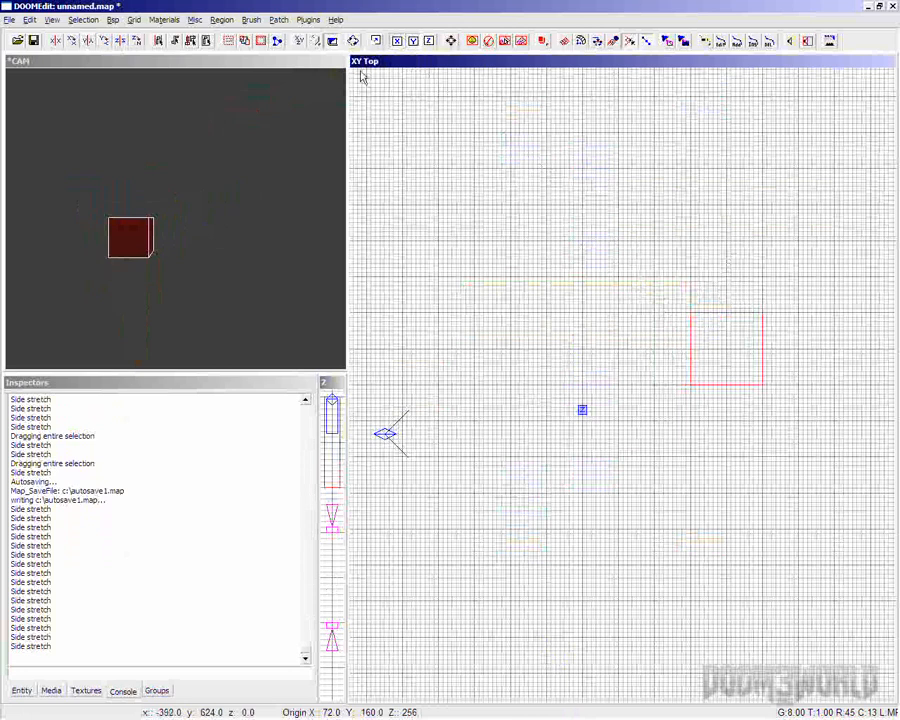
pyautogui.moveTo(656, 354); pyautogui.dragTo(677, 358)
pyautogui.click(711, 249)
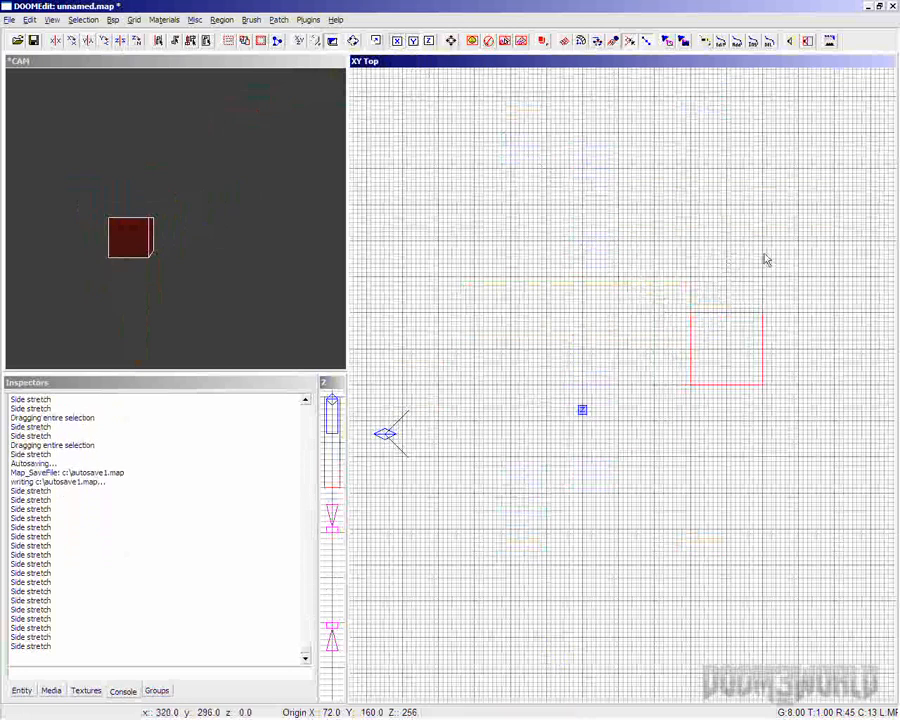
pyautogui.click(792, 355)
pyautogui.click(760, 432)
pyautogui.click(737, 460)
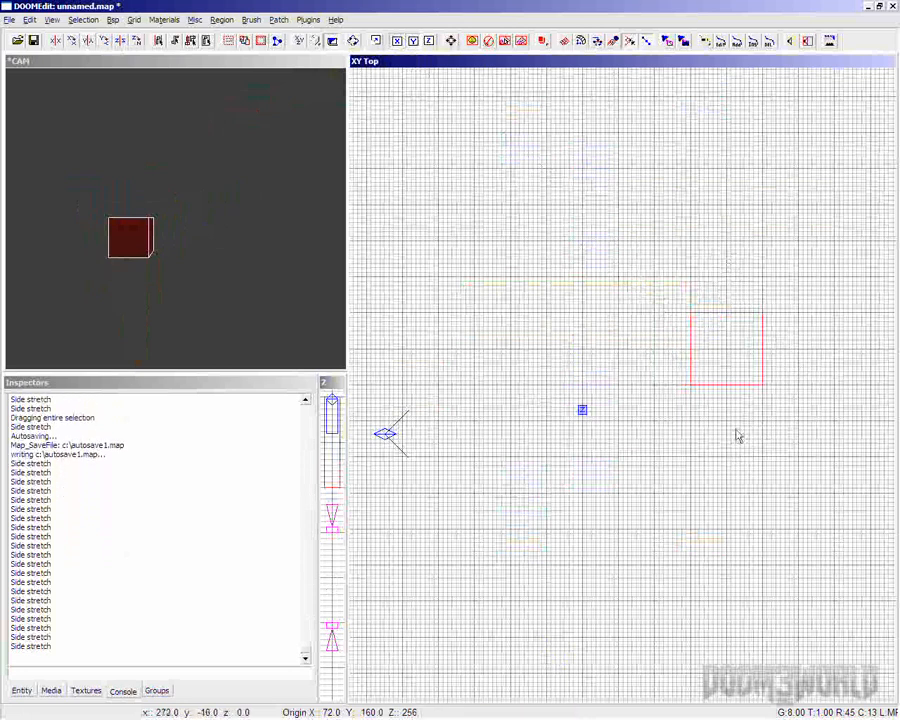
pyautogui.moveTo(331, 512)
pyautogui.mouseDown()
pyautogui.moveTo(330, 615)
pyautogui.moveTo(334, 487)
pyautogui.mouseUp()
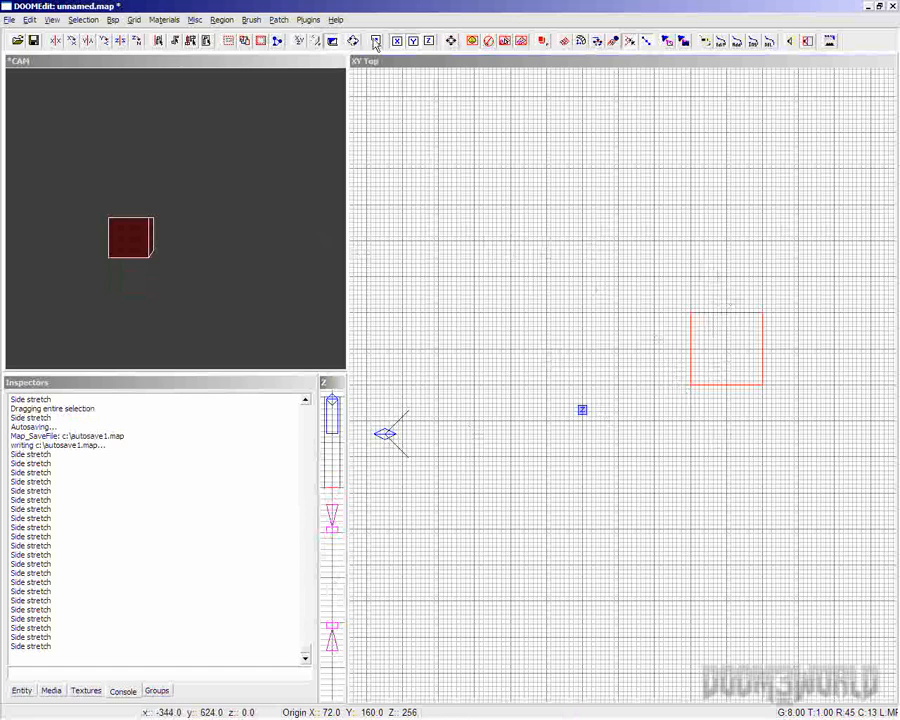
# - Turn on free scaling, scale the brush from its four sides and in the Z view, and undo the last stretch
pyautogui.press('Escape')
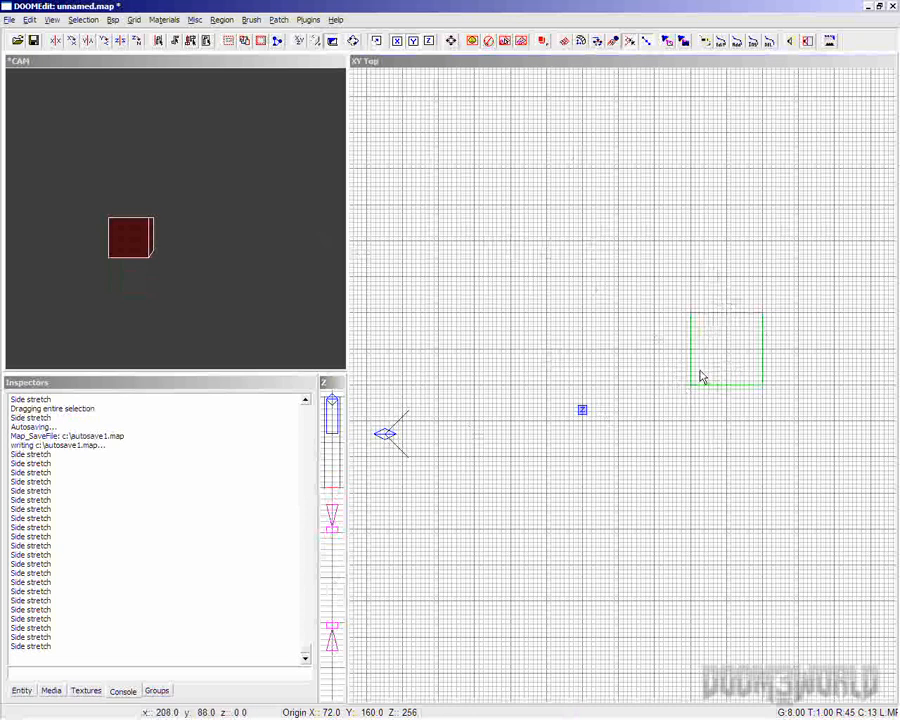
pyautogui.click(651, 349)
pyautogui.click(720, 267)
pyautogui.click(846, 325)
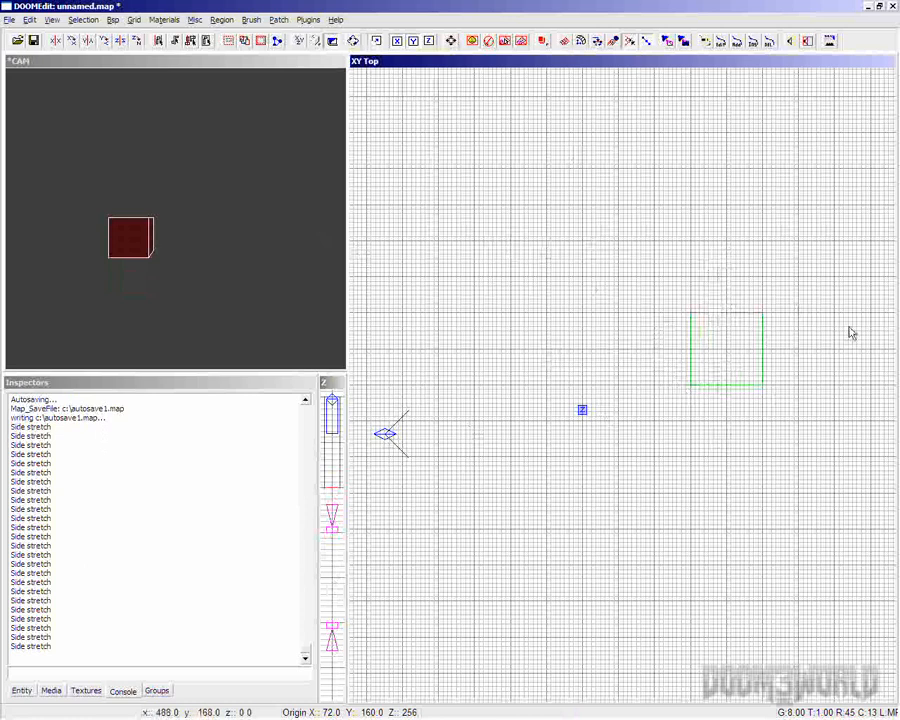
pyautogui.click(733, 448)
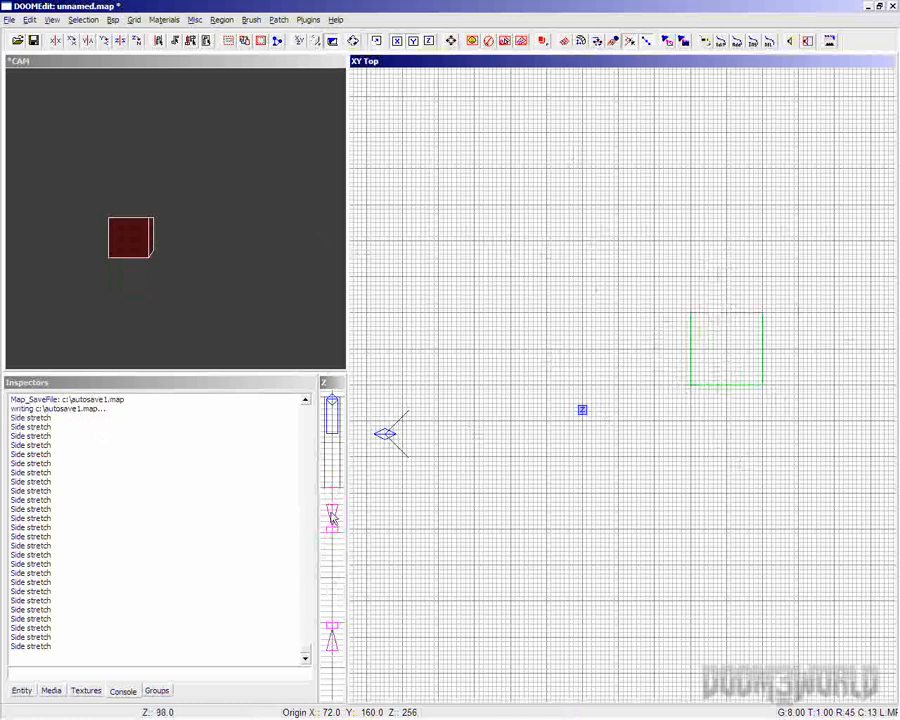
pyautogui.moveTo(331, 504)
pyautogui.mouseDown()
pyautogui.moveTo(331, 368)
pyautogui.moveTo(331, 520)
pyautogui.moveTo(331, 345)
pyautogui.moveTo(332, 510)
pyautogui.moveTo(331, 428)
pyautogui.moveTo(332, 462)
pyautogui.mouseUp()
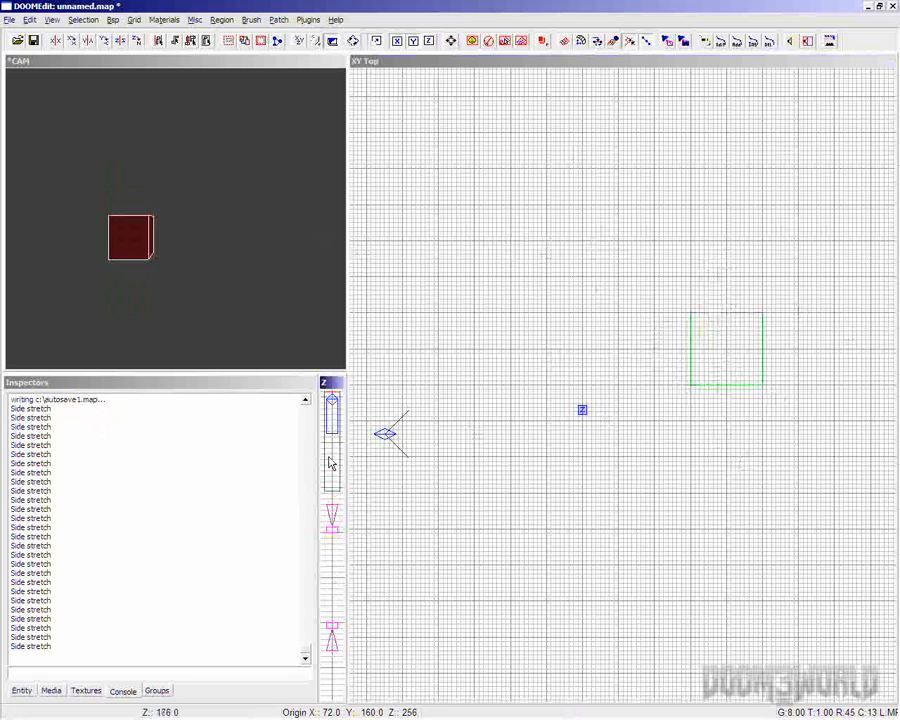
pyautogui.hotkey('ctrl', 'z')
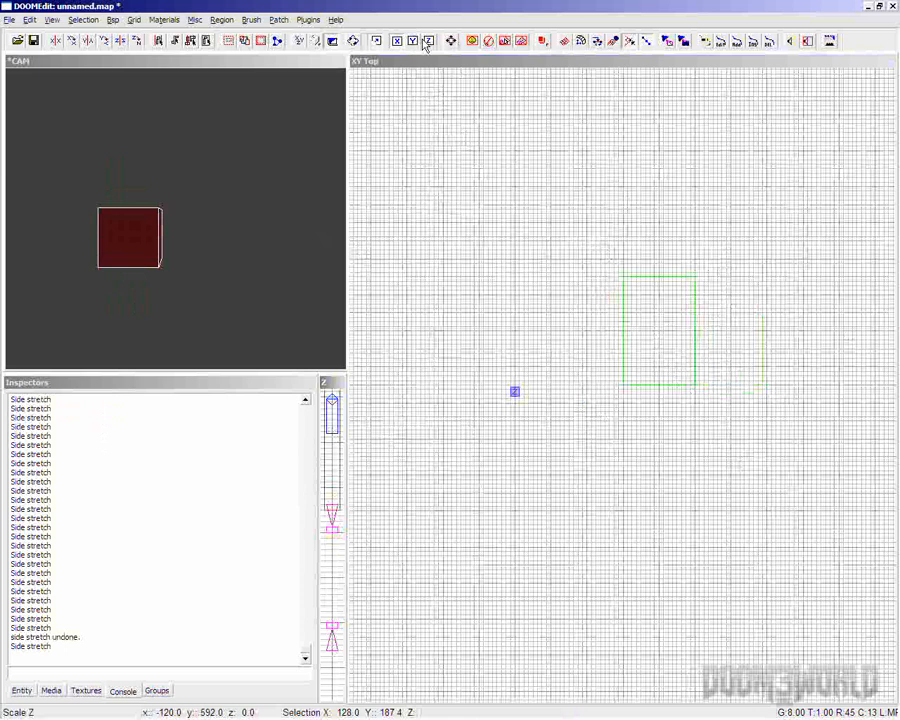
# - Switch to the YZ side view and scale the brush up and back down from outside its corner
pyautogui.hotkey('ctrl', 'Tab')
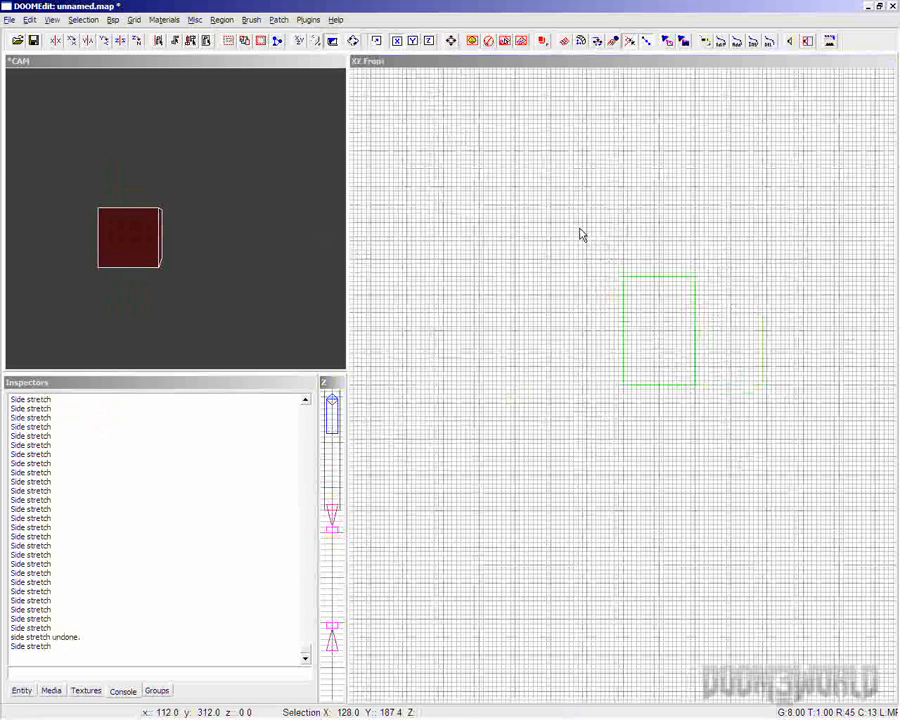
pyautogui.hotkey('ctrl', 'Tab')
pyautogui.moveTo(675, 224); pyautogui.dragTo(594, 242, button='right')
pyautogui.moveTo(654, 281)
pyautogui.mouseDown()
pyautogui.moveTo(753, 202)
pyautogui.moveTo(677, 253)
pyautogui.moveTo(733, 205)
pyautogui.moveTo(680, 265)
pyautogui.moveTo(751, 195)
pyautogui.moveTo(688, 249)
pyautogui.moveTo(735, 207)
pyautogui.moveTo(695, 249)
pyautogui.moveTo(752, 197)
pyautogui.moveTo(761, 195)
pyautogui.moveTo(761, 205)
pyautogui.mouseUp()
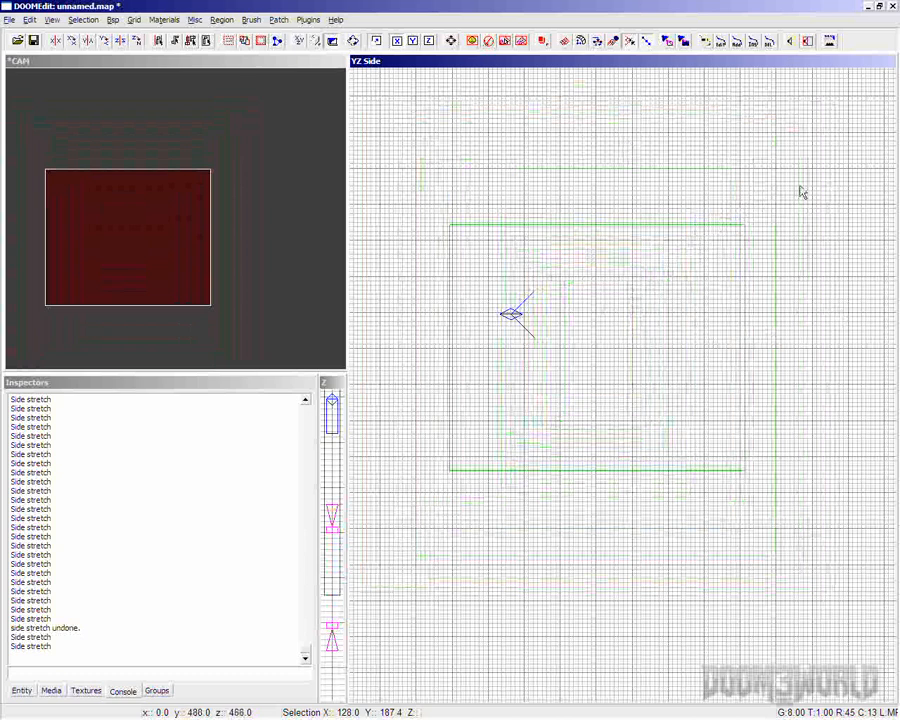
pyautogui.moveTo(800, 190); pyautogui.dragTo(731, 256)
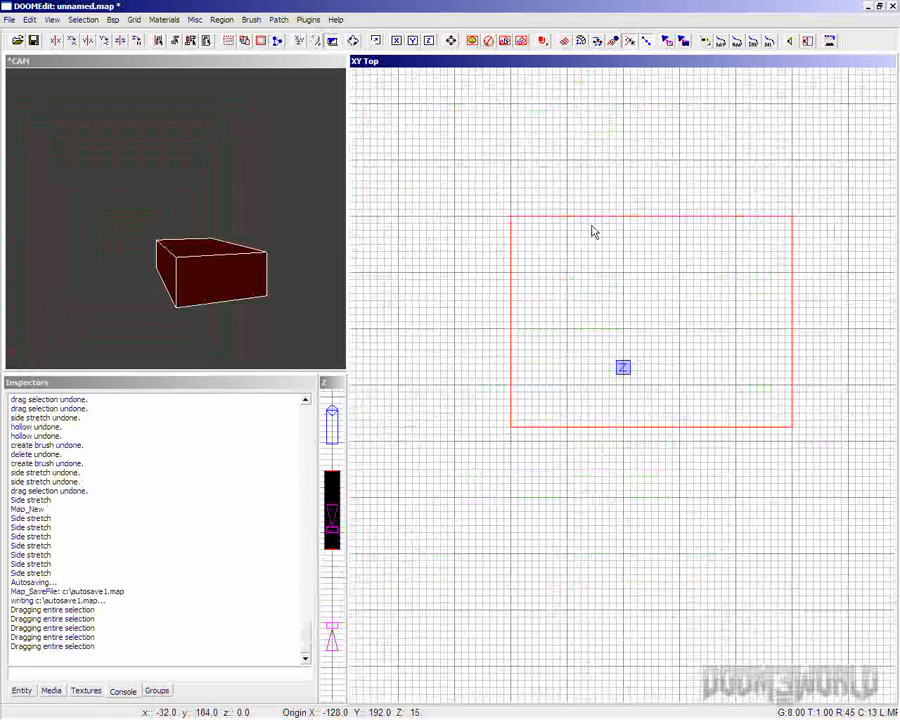
# - Convert the rectangular brush to a 5-sided brush, and that to a 4-sided brush, in the top view
pyautogui.click(250, 20)
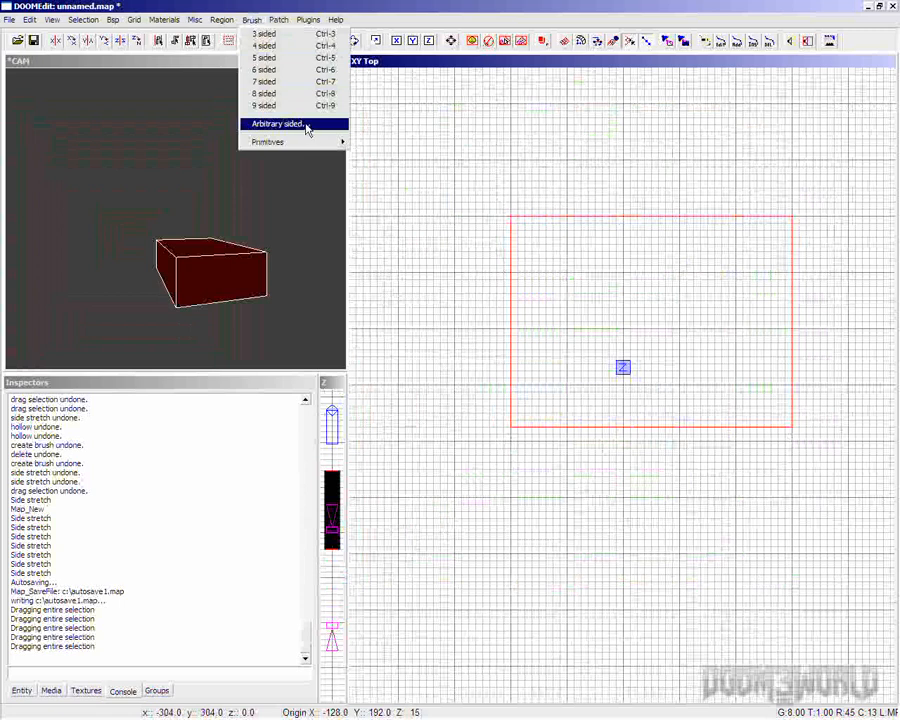
pyautogui.click(270, 58)
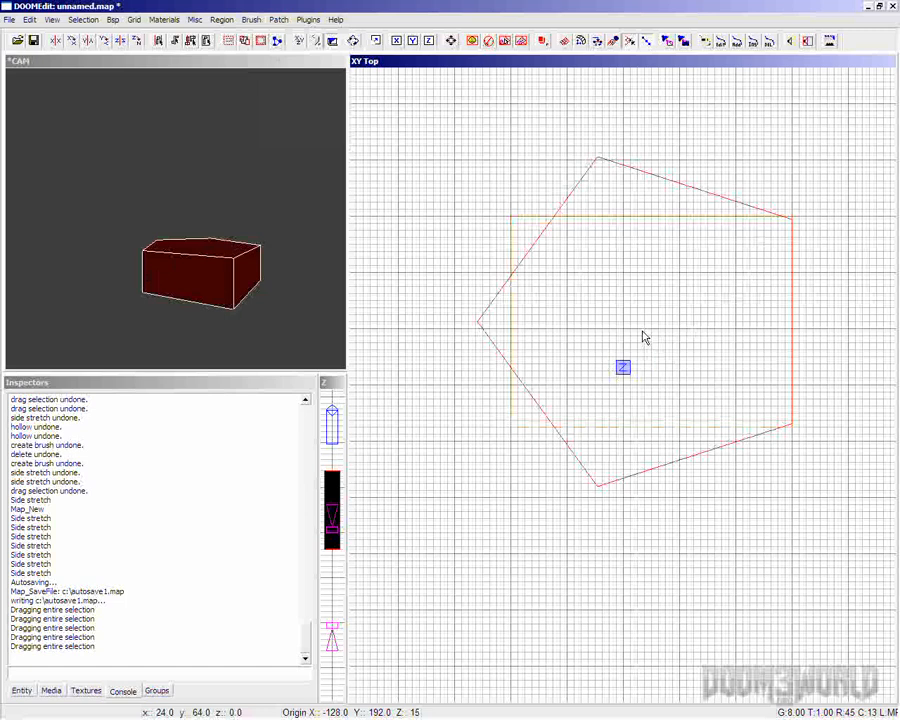
pyautogui.hotkey('ctrl', '4')
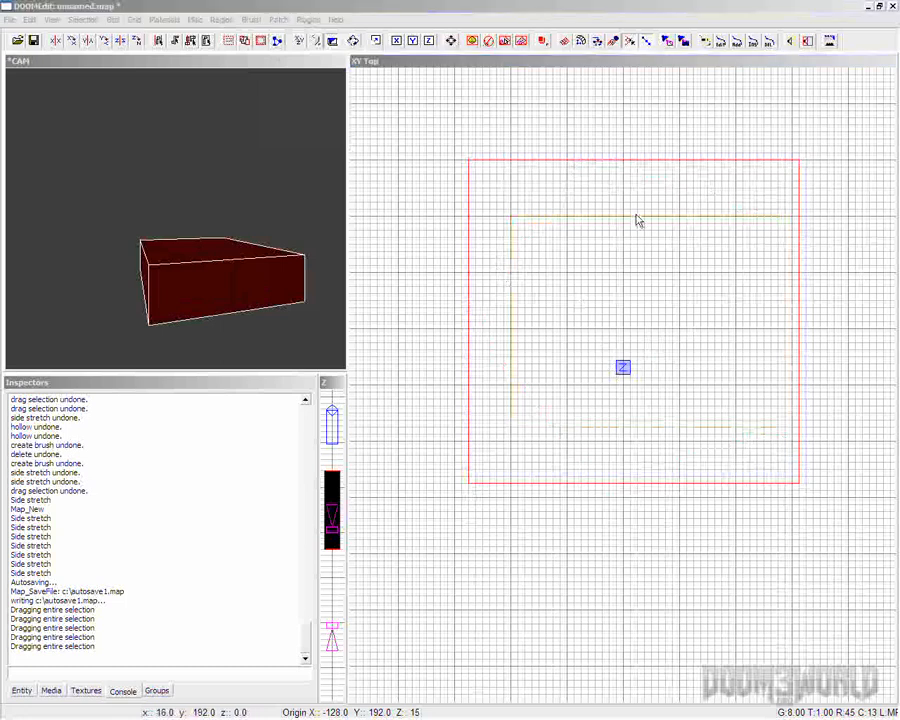
# - Undo the last selection drag and the 4-sided conversion, then redo the conversion
pyautogui.click(608, 282)
pyautogui.hotkey('ctrl', 'z')
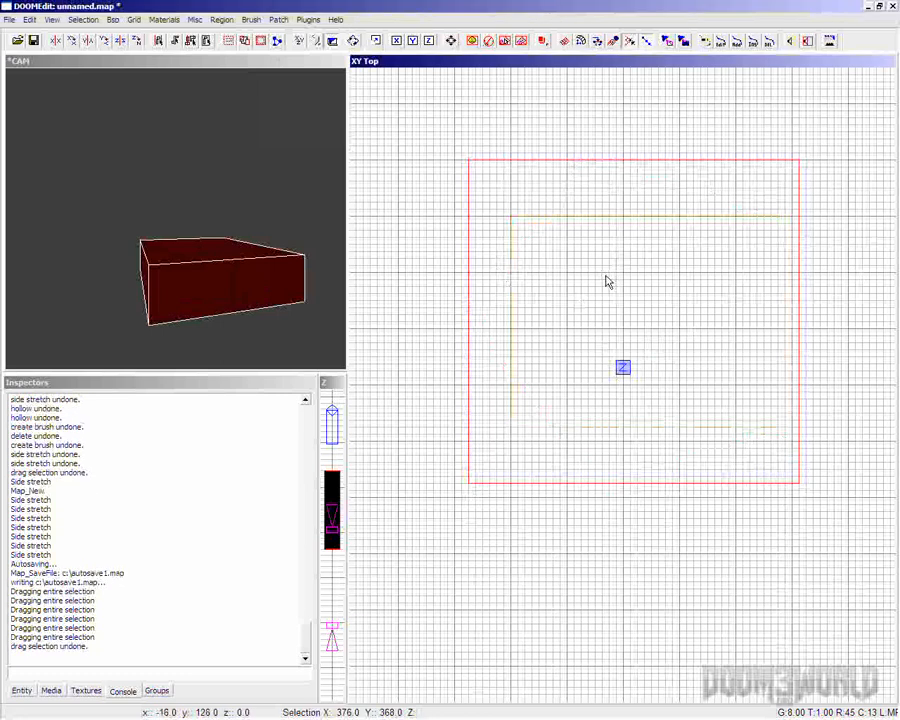
pyautogui.hotkey('ctrl', 'z')
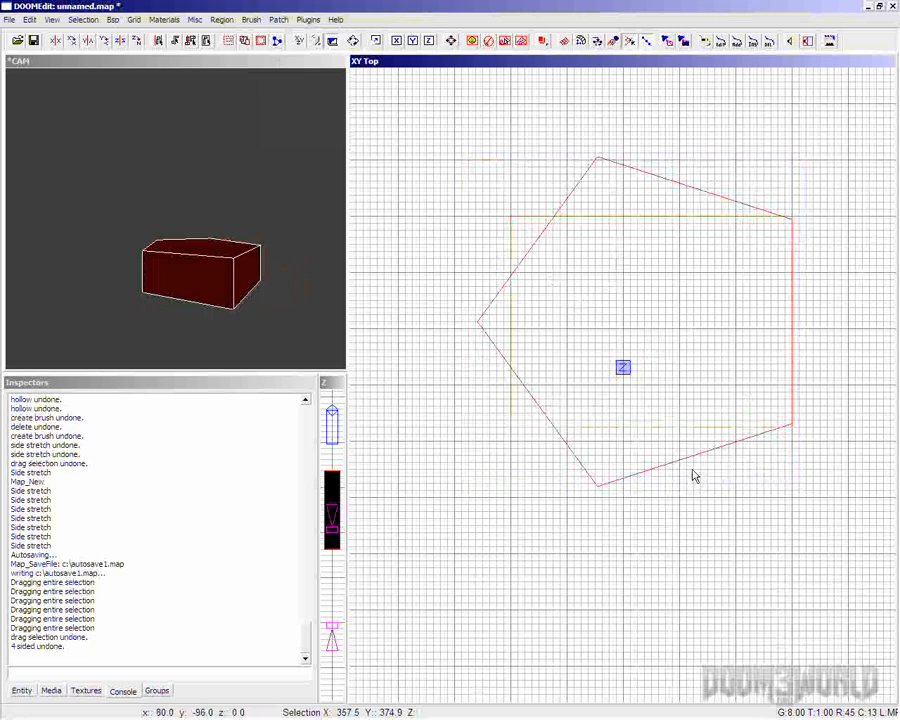
pyautogui.hotkey('ctrl', 'y')
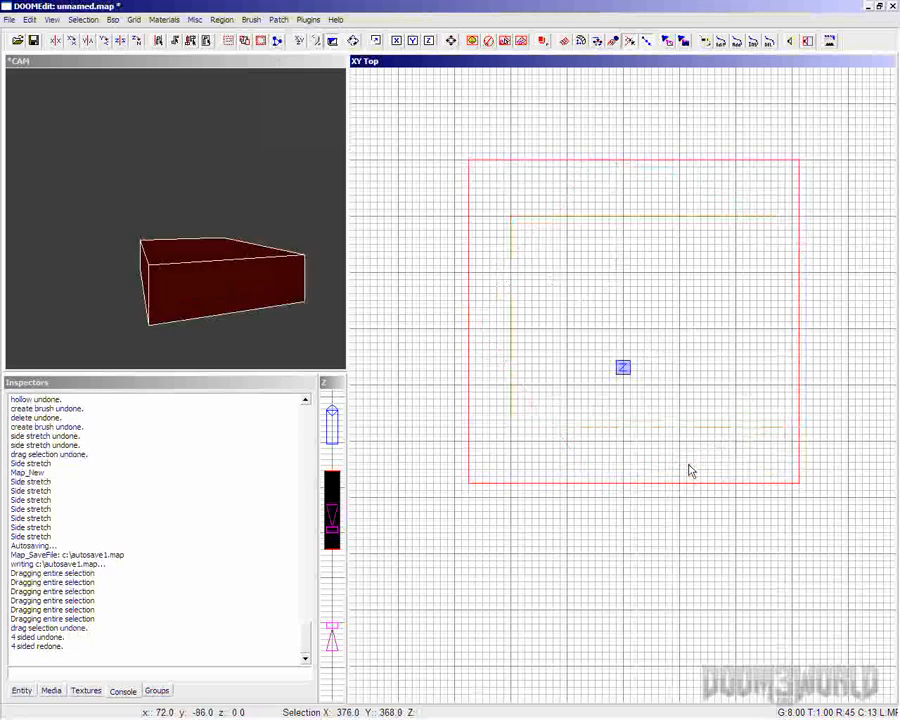
# - Undo both the 4-sided and 5-sided conversions of the brush, then redo both
pyautogui.hotkey('ctrl', 'z')
pyautogui.hotkey('ctrl', 'z')
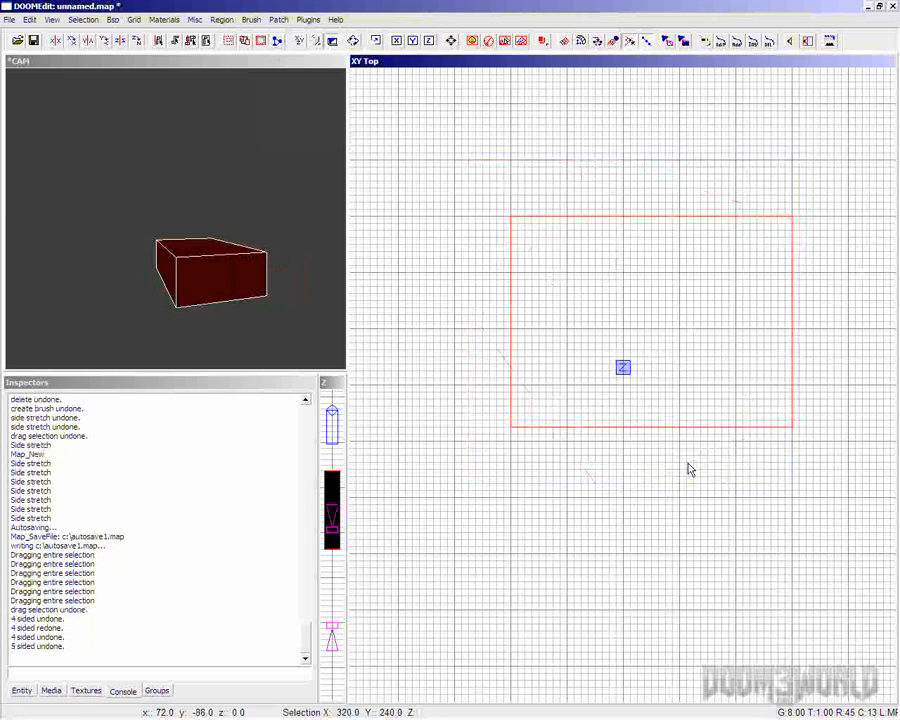
pyautogui.hotkey('ctrl', 'y')
pyautogui.hotkey('ctrl', 'y')
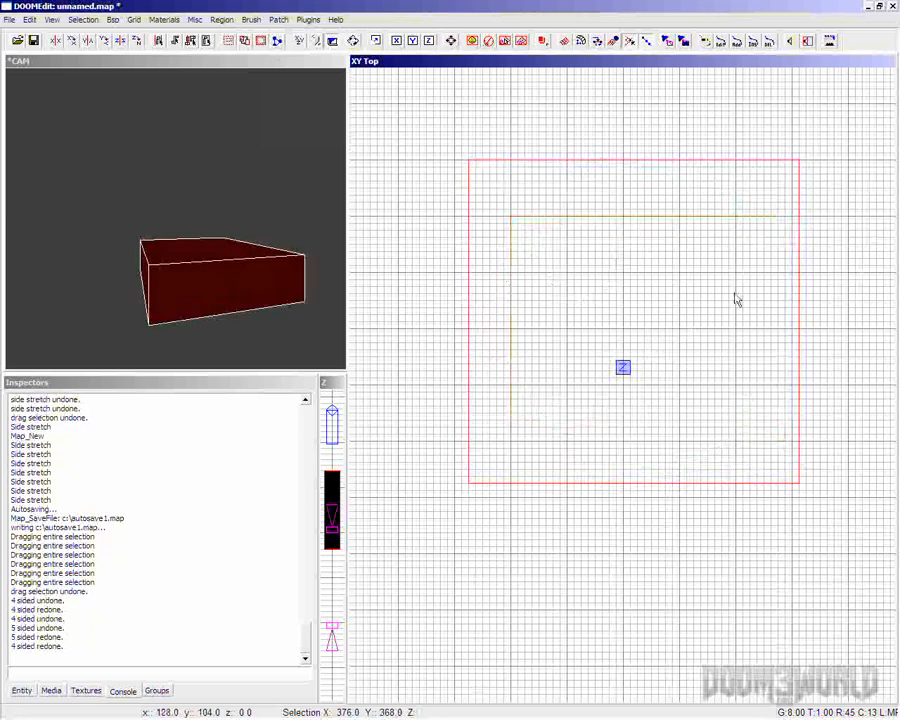